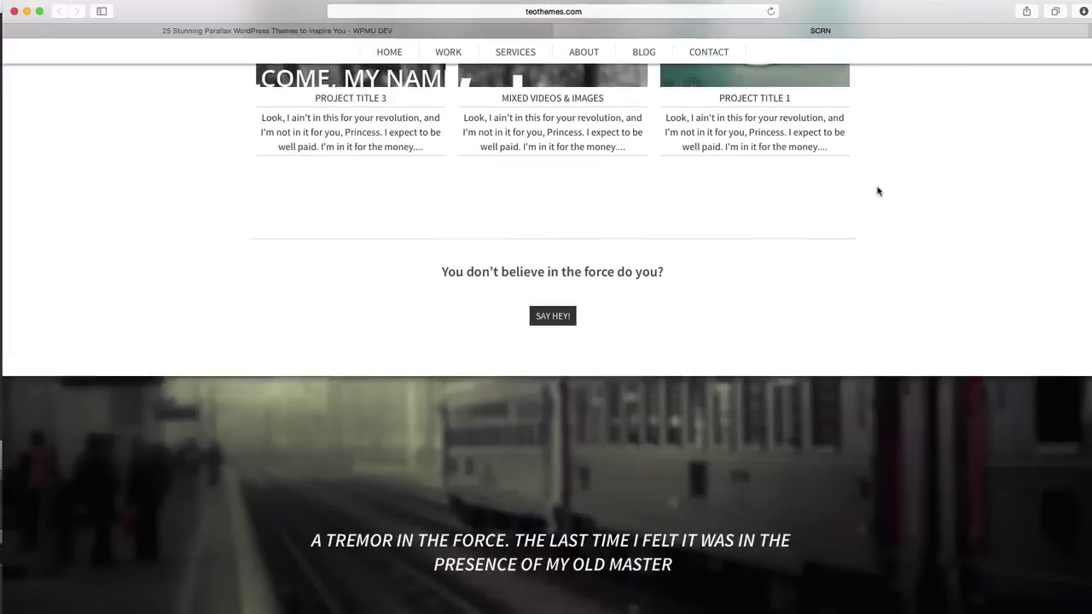
Step: Scroll through the teothemes.com parallax demo page in Safari
{"action": "scroll", "coordinate": [876, 191], "scroll_direction": "up", "scroll_amount": 4}
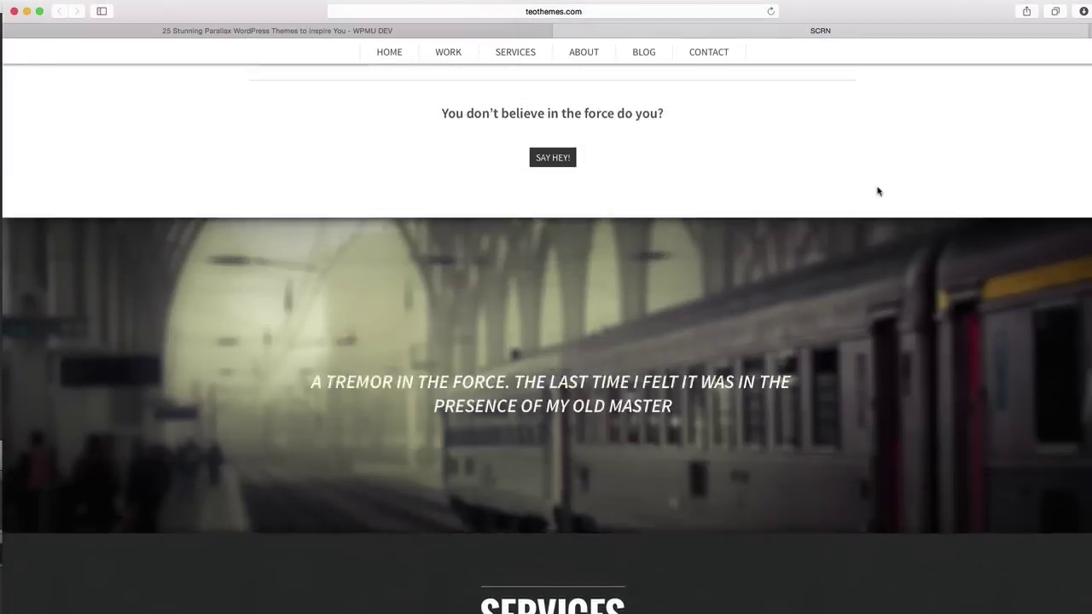
{"action": "scroll", "coordinate": [877, 191], "scroll_direction": "down", "scroll_amount": 3}
{"action": "scroll", "coordinate": [878, 191], "scroll_direction": "down", "scroll_amount": 2}
{"action": "scroll", "coordinate": [878, 191], "scroll_direction": "up", "scroll_amount": 4}
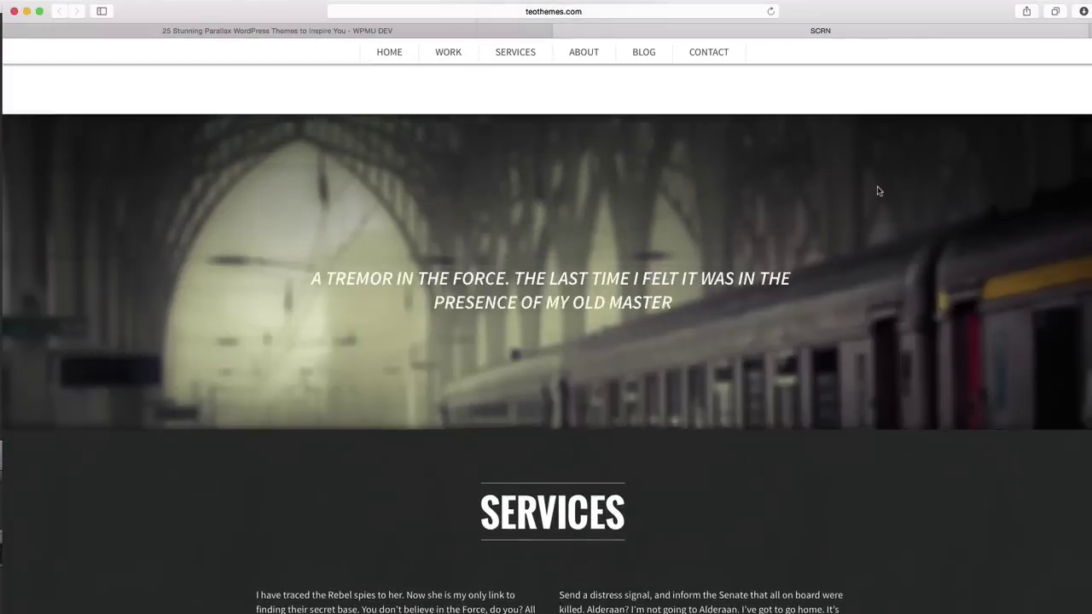
{"action": "scroll", "coordinate": [879, 191], "scroll_direction": "down", "scroll_amount": 5}
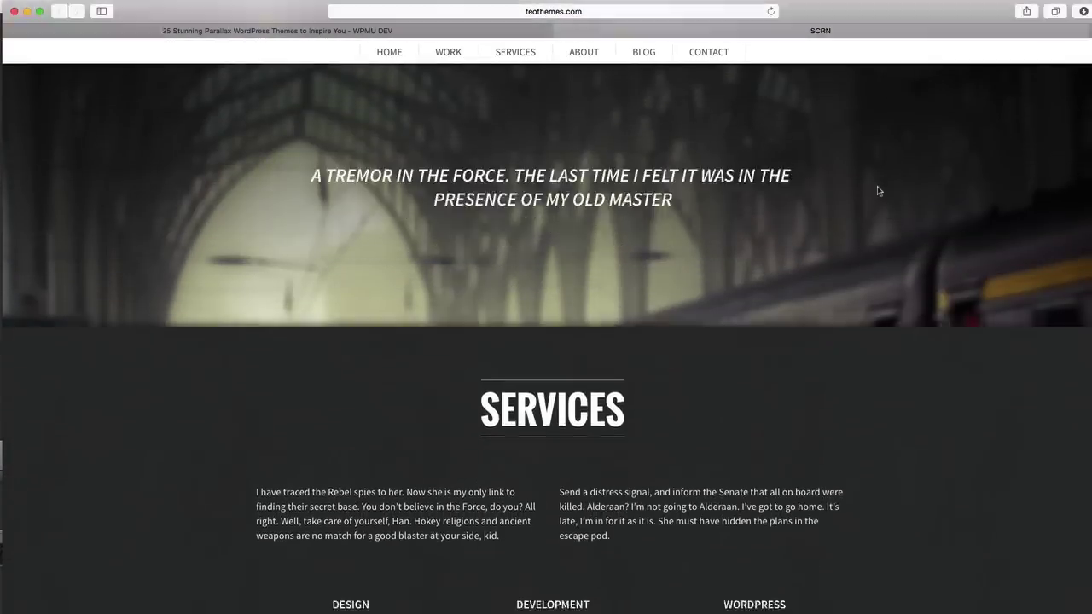
{"action": "scroll", "coordinate": [879, 191], "scroll_direction": "up", "scroll_amount": 3}
{"action": "scroll", "coordinate": [879, 191], "scroll_direction": "up", "scroll_amount": 5}
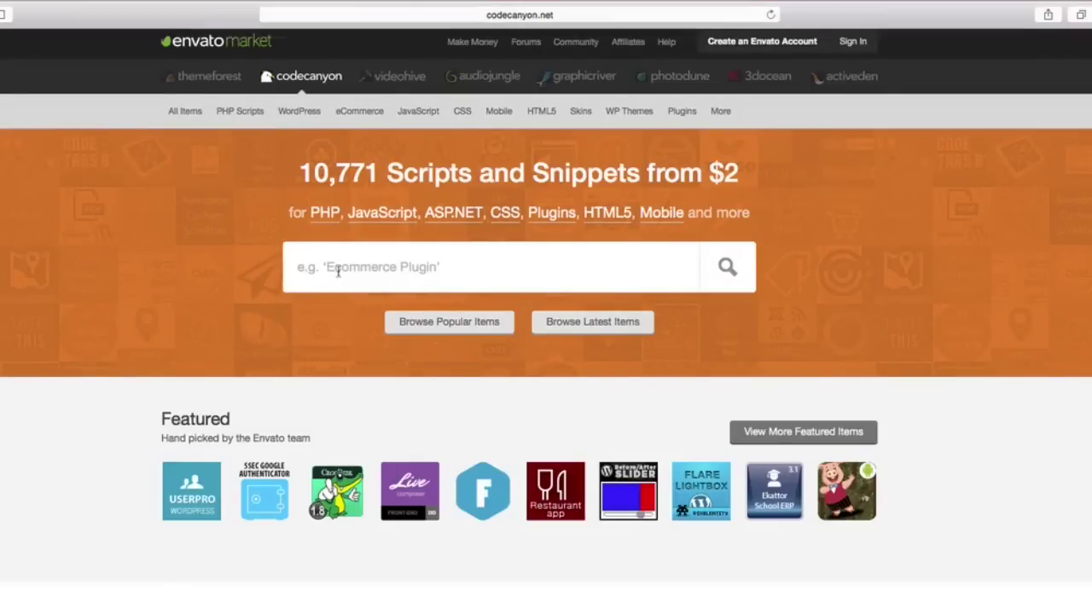
Step: Search CodeCanyon for 'inte' to find the Intense – Shortcodes and Site Builder plugin
{"action": "left_click", "coordinate": [421, 16]}
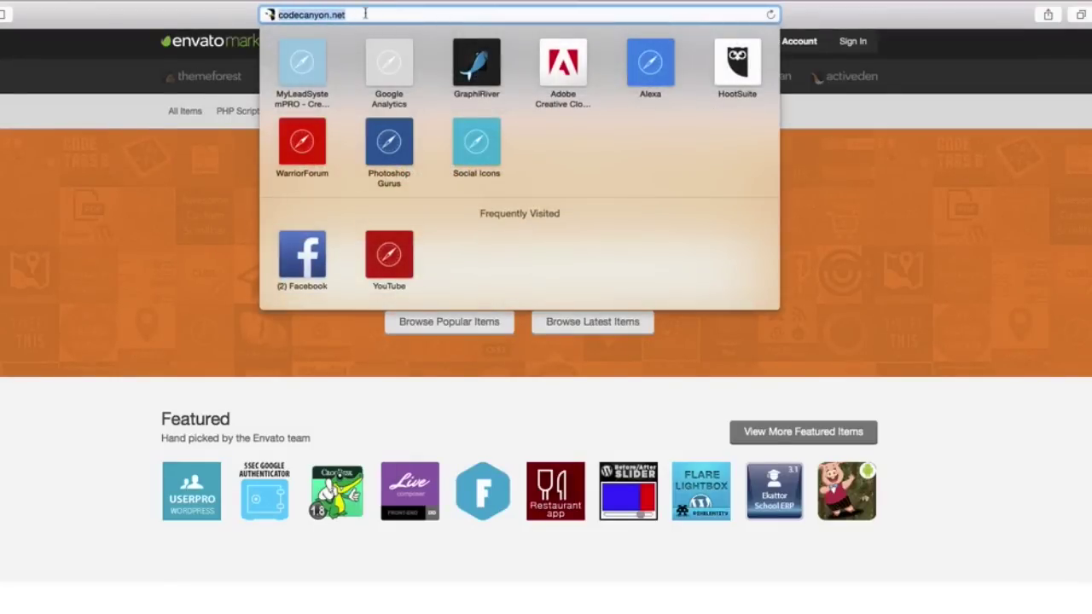
{"action": "left_click", "coordinate": [209, 134]}
{"action": "left_click", "coordinate": [372, 268]}
{"action": "type", "text": "inte"}
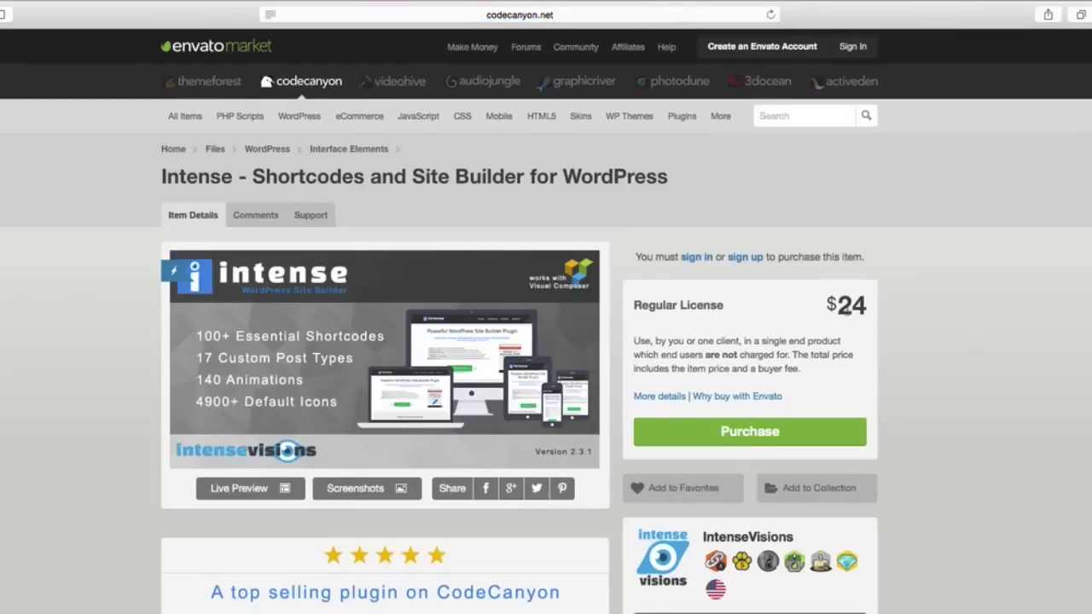
{"action": "scroll", "coordinate": [894, 313], "scroll_direction": "down", "scroll_amount": 1}
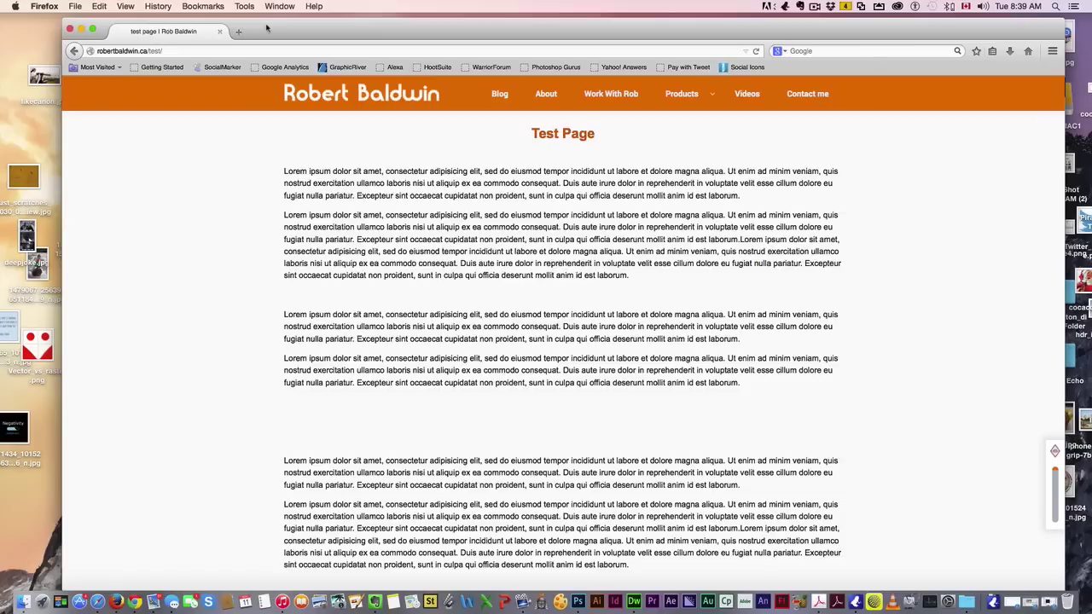
Step: Scroll through the lorem ipsum Test Page in Firefox
{"action": "scroll", "coordinate": [581, 363], "scroll_direction": "down", "scroll_amount": 10}
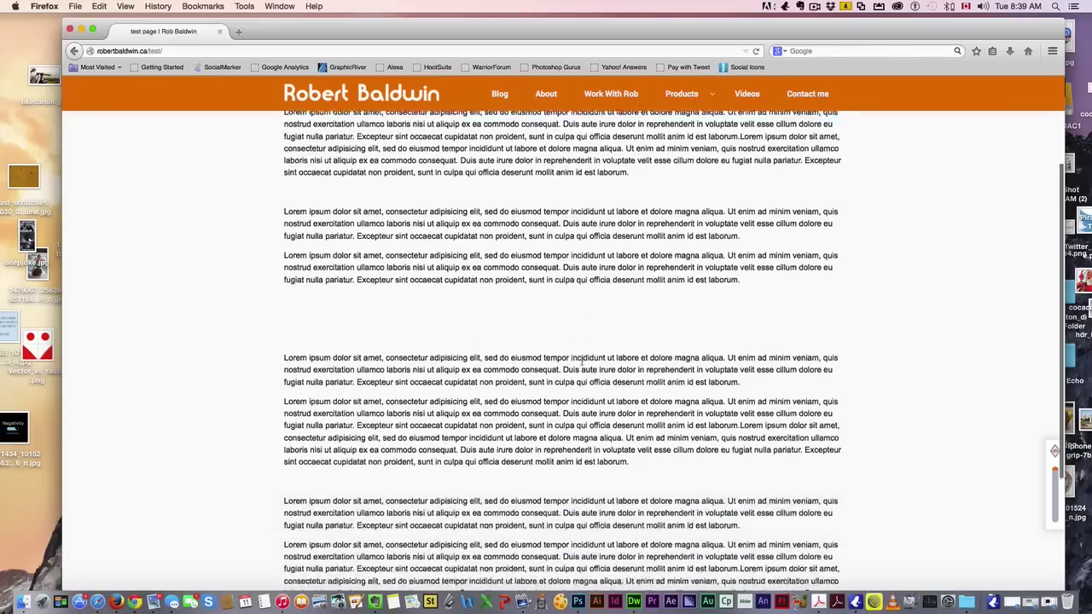
{"action": "scroll", "coordinate": [583, 364], "scroll_direction": "up", "scroll_amount": 10}
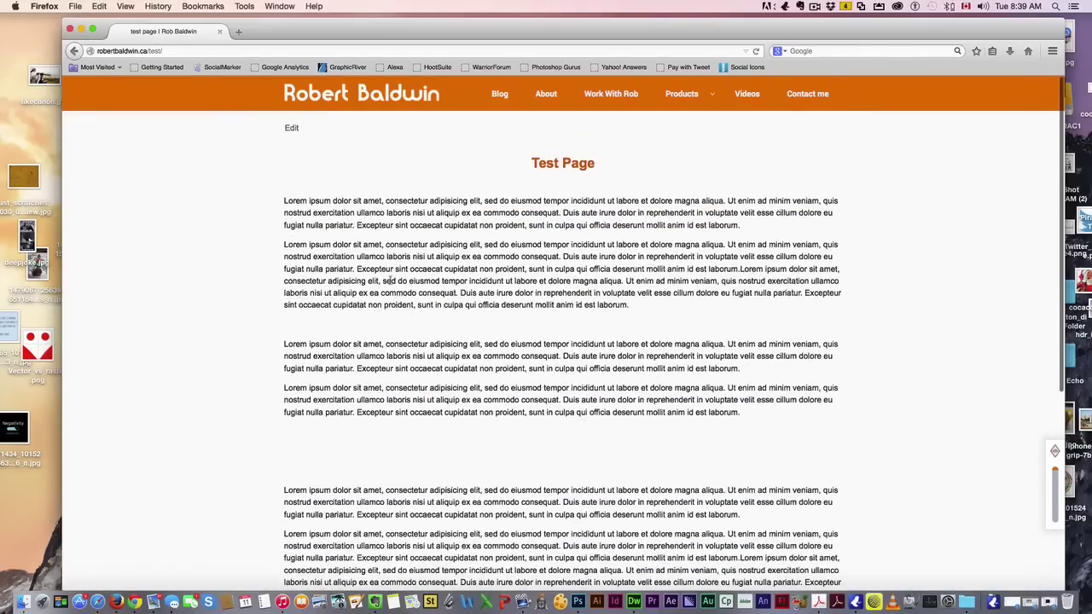
{"action": "scroll", "coordinate": [382, 281], "scroll_direction": "down", "scroll_amount": 1}
{"action": "left_click_drag", "start_coordinate": [301, 169], "coordinate": [611, 369]}
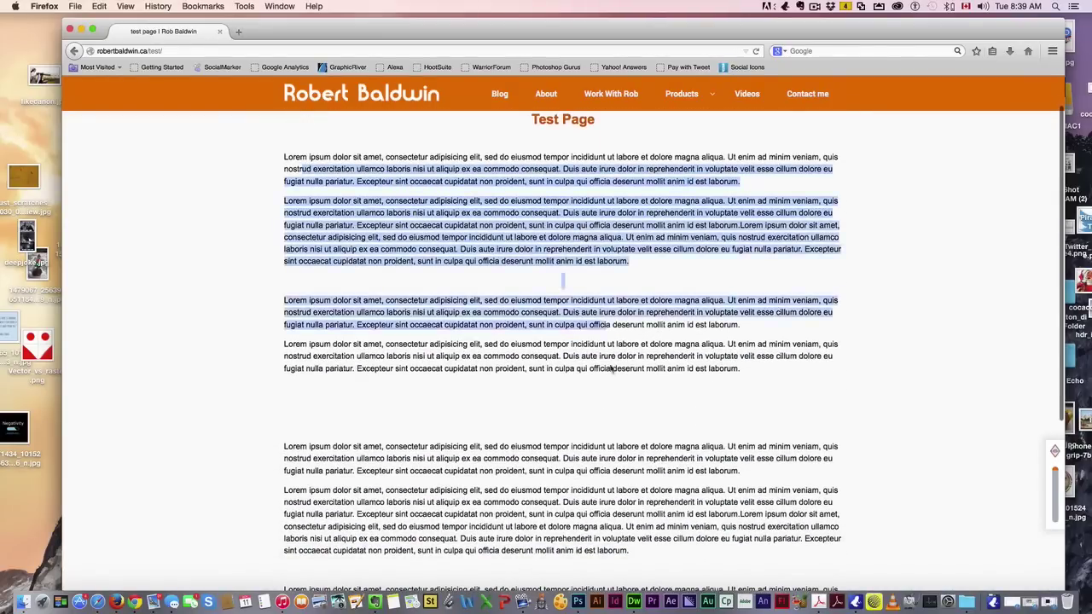
{"action": "scroll", "coordinate": [666, 368], "scroll_direction": "down", "scroll_amount": 2}
Step: Clear the text selection and move Firefox aside to reveal the WordPress Edit Page window
{"action": "left_click", "coordinate": [334, 366]}
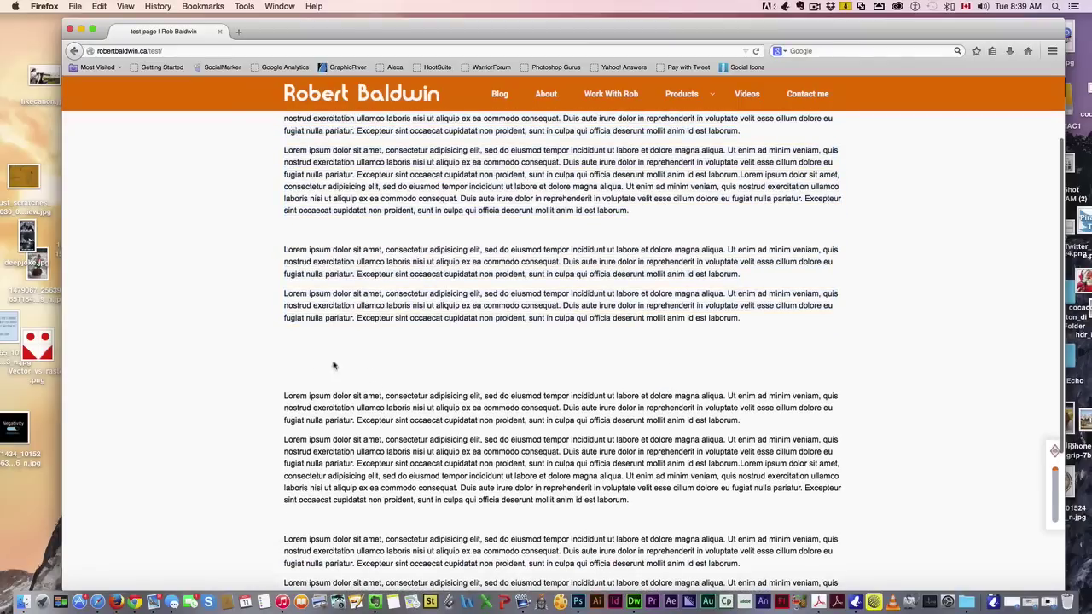
{"action": "scroll", "coordinate": [557, 357], "scroll_direction": "up", "scroll_amount": 3}
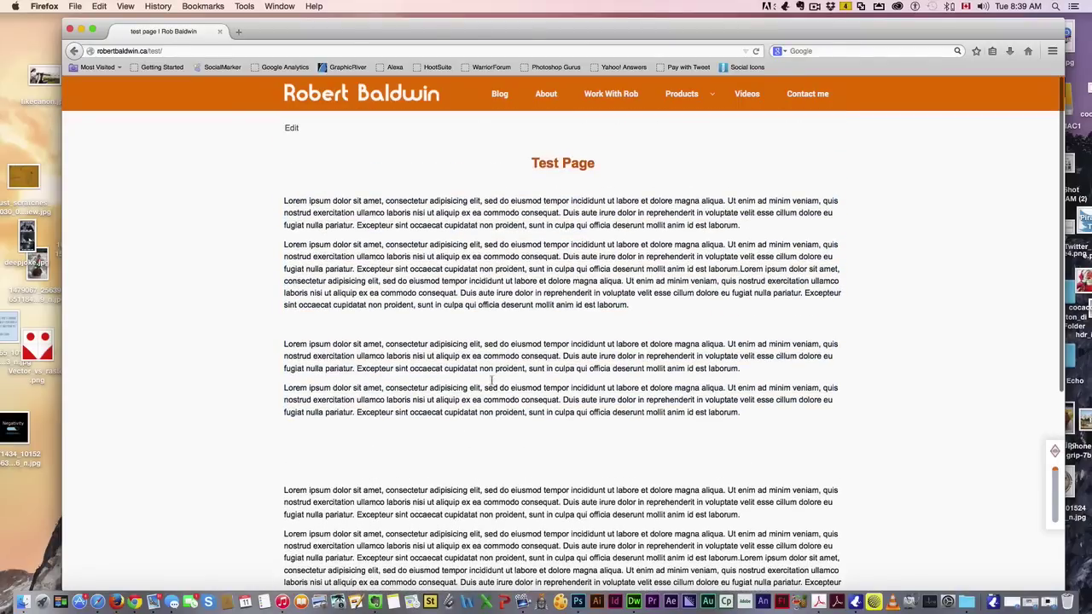
{"action": "scroll", "coordinate": [538, 373], "scroll_direction": "down", "scroll_amount": 2}
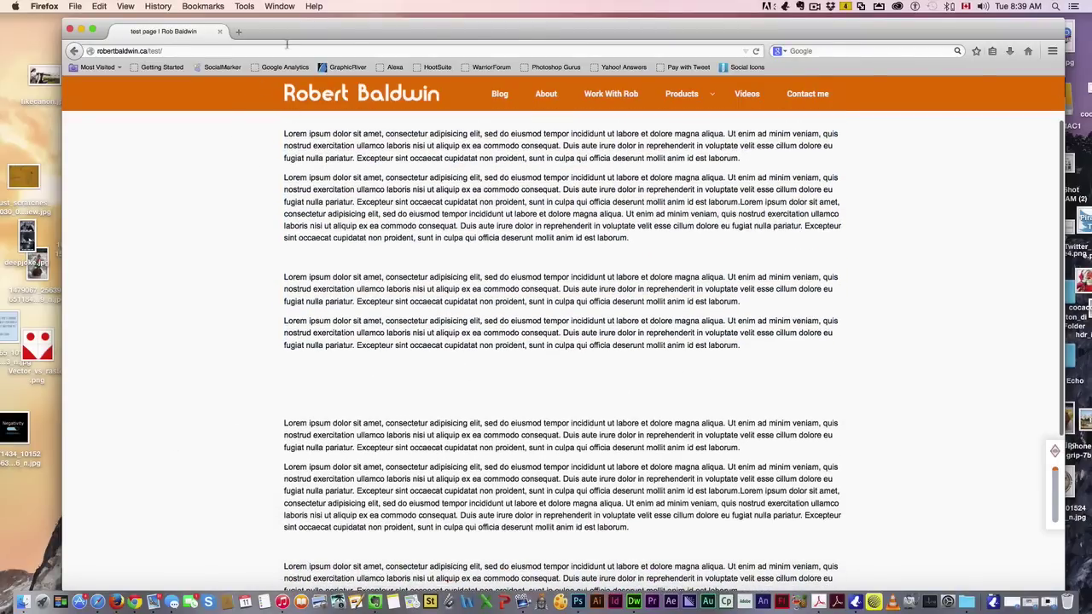
{"action": "left_click_drag", "start_coordinate": [288, 34], "coordinate": [326, 39]}
{"action": "left_click", "coordinate": [103, 39]}
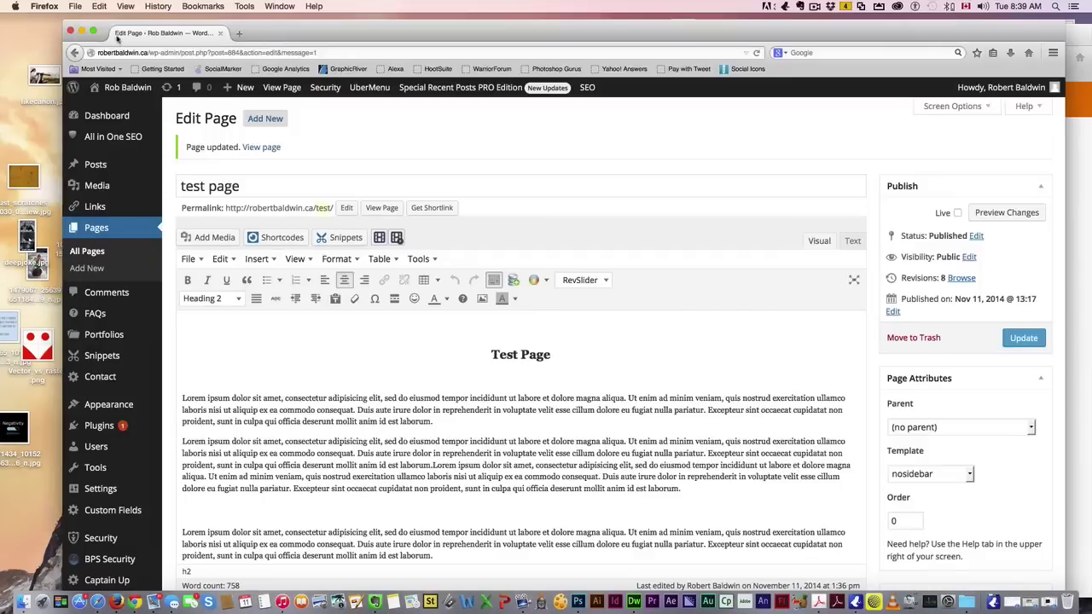
{"action": "left_click_drag", "start_coordinate": [103, 39], "coordinate": [65, 31]}
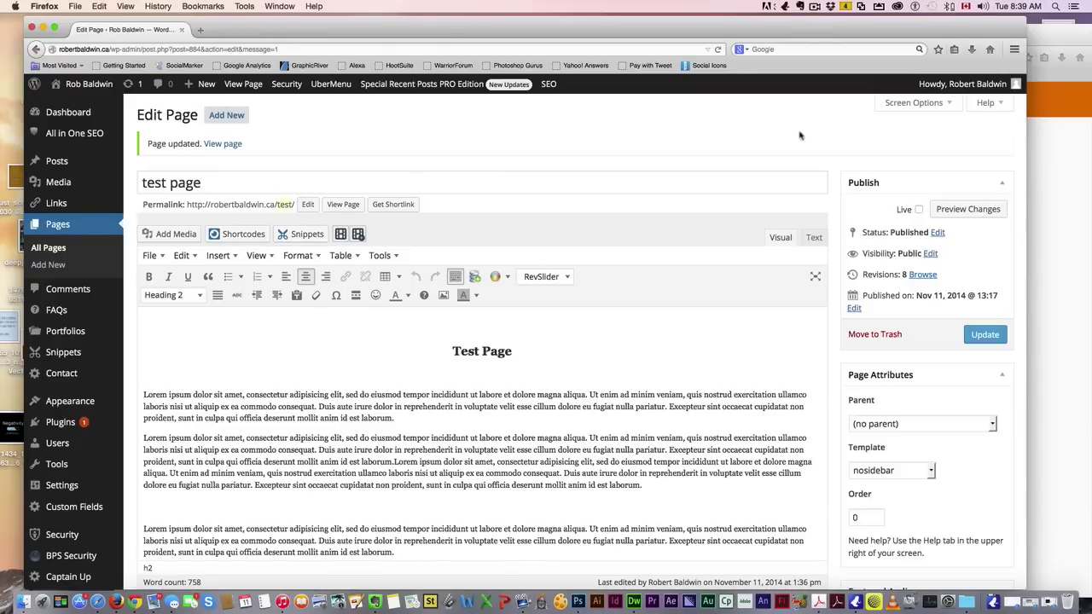
{"action": "left_click_drag", "start_coordinate": [735, 39], "coordinate": [755, 35]}
{"action": "scroll", "coordinate": [598, 412], "scroll_direction": "down", "scroll_amount": 3}
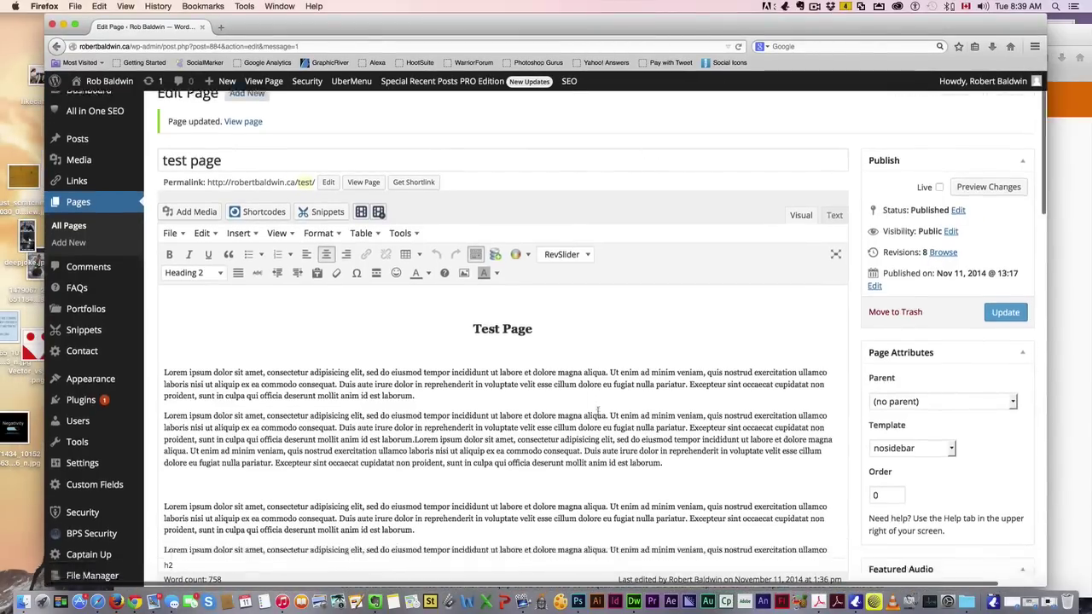
{"action": "scroll", "coordinate": [419, 378], "scroll_direction": "down", "scroll_amount": 5}
{"action": "scroll", "coordinate": [938, 341], "scroll_direction": "up", "scroll_amount": 7}
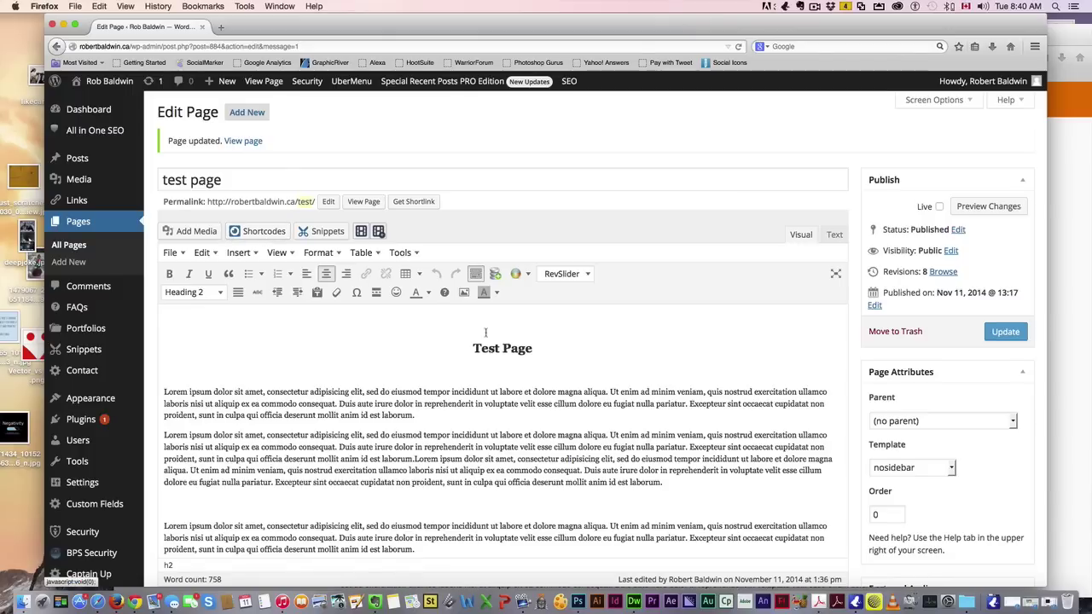
{"action": "scroll", "coordinate": [486, 332], "scroll_direction": "down", "scroll_amount": 5}
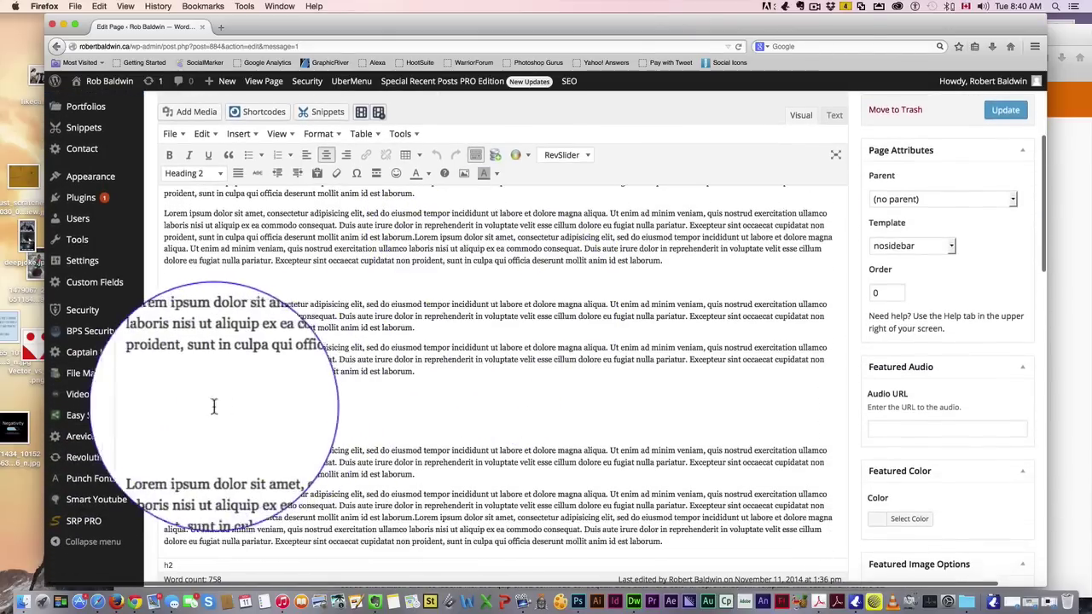
Step: On the empty line, add a Parallax Scene shortcode with background type Image, then choose its picture
{"action": "left_click", "coordinate": [189, 403]}
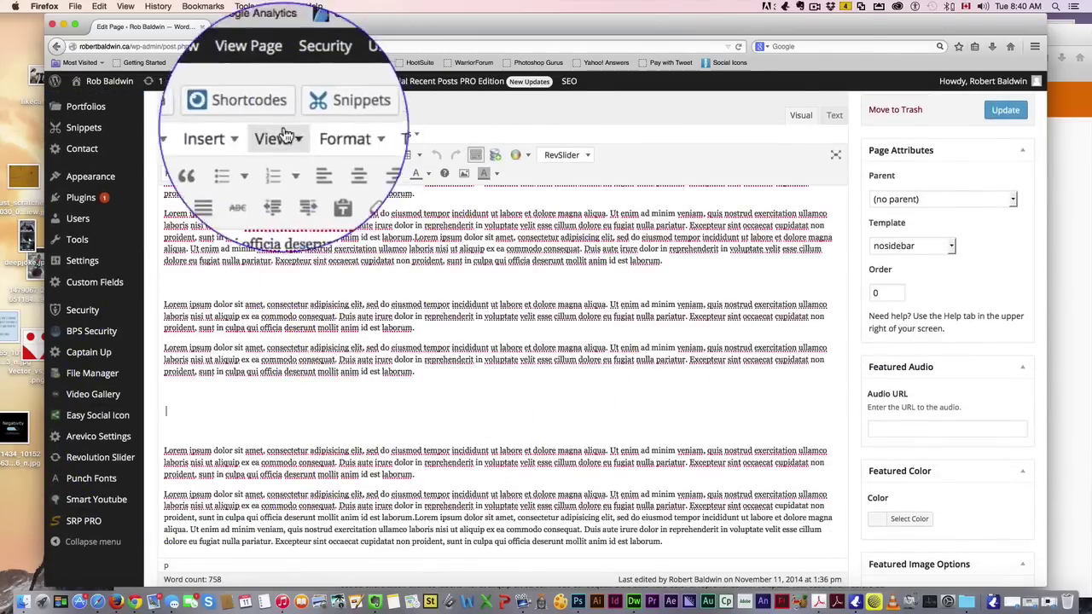
{"action": "left_click", "coordinate": [256, 120]}
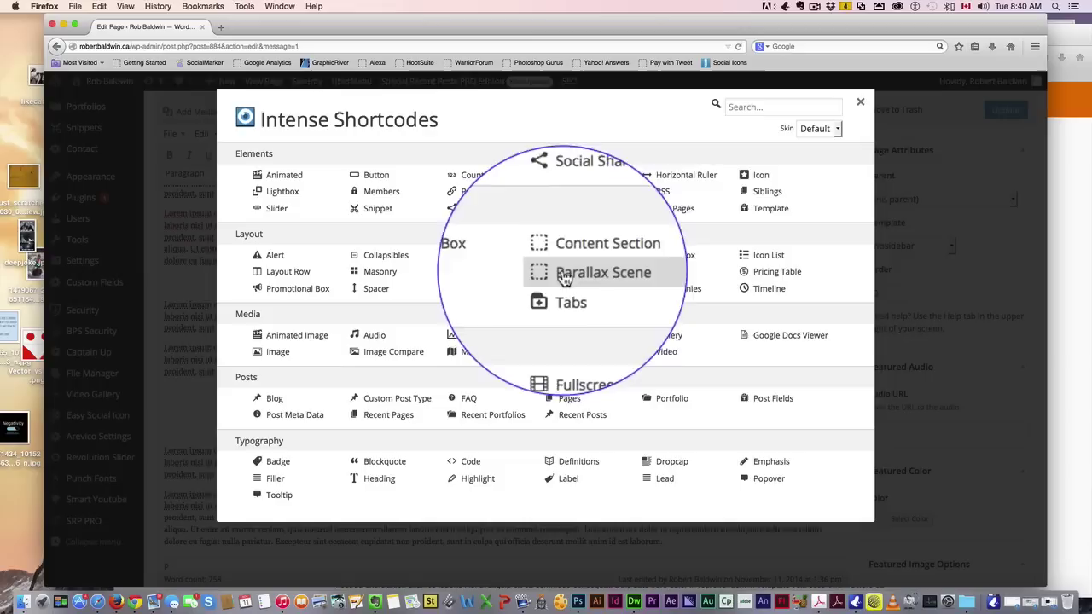
{"action": "left_click", "coordinate": [601, 281]}
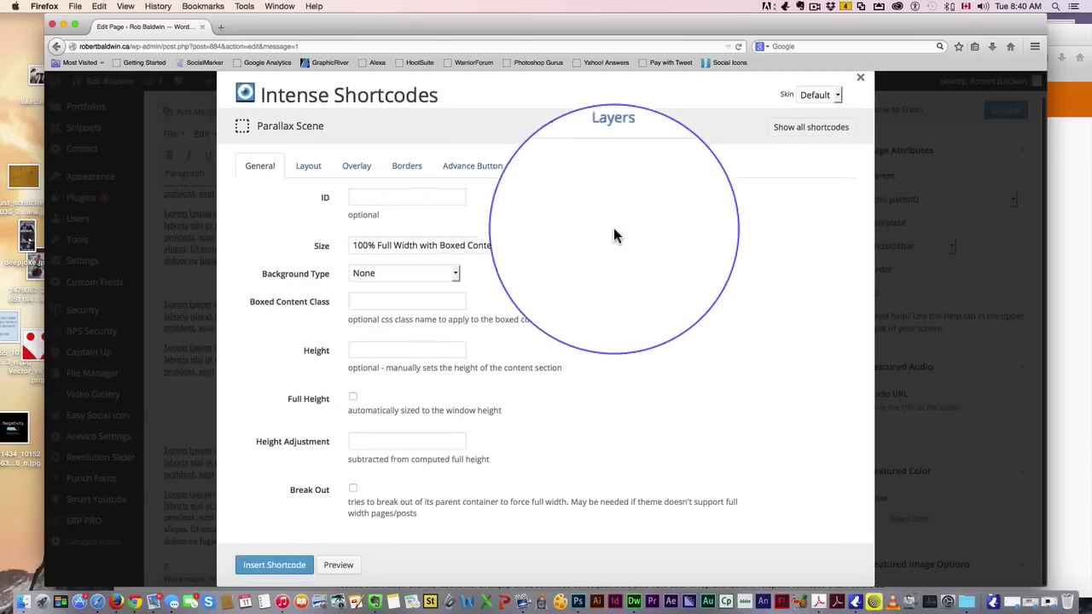
{"action": "left_click", "coordinate": [407, 275]}
{"action": "left_click", "coordinate": [385, 318]}
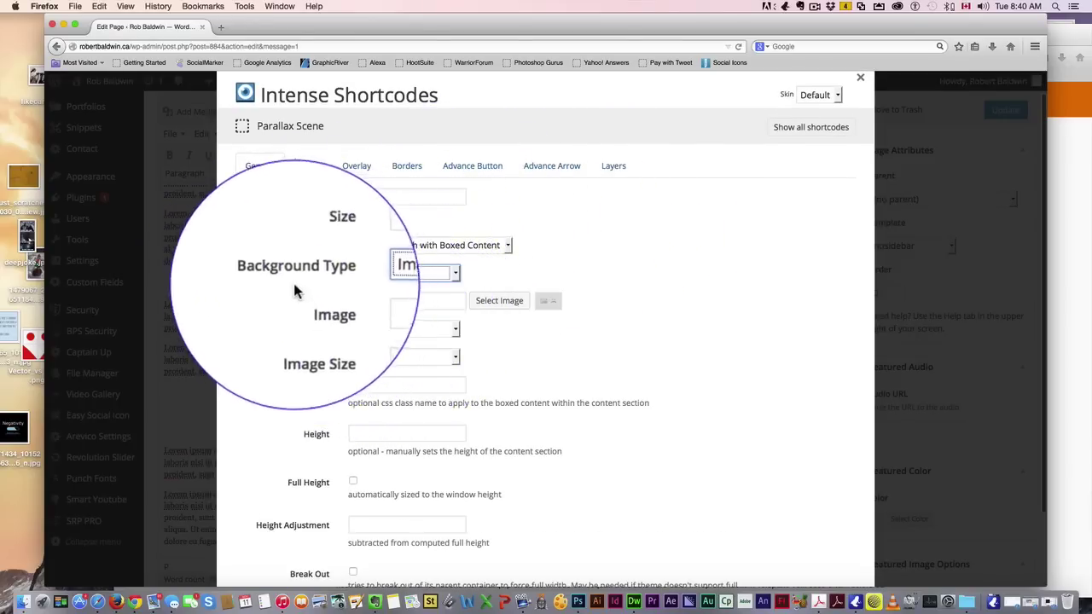
{"action": "left_click", "coordinate": [489, 308]}
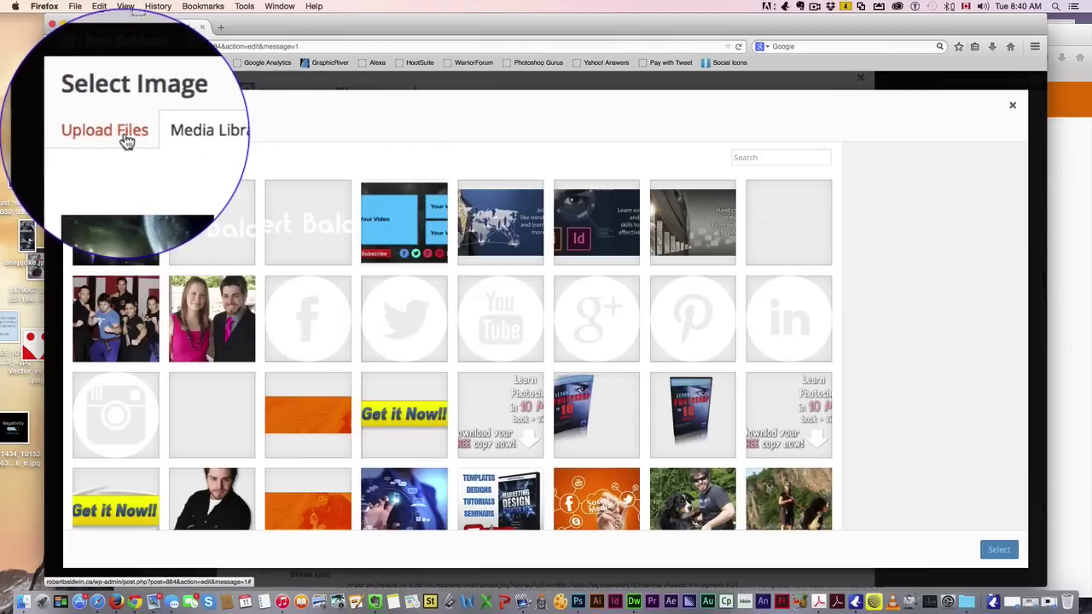
Step: Choose the space picture from the media library as the scene background
{"action": "left_click", "coordinate": [127, 214]}
{"action": "left_click", "coordinate": [999, 549]}
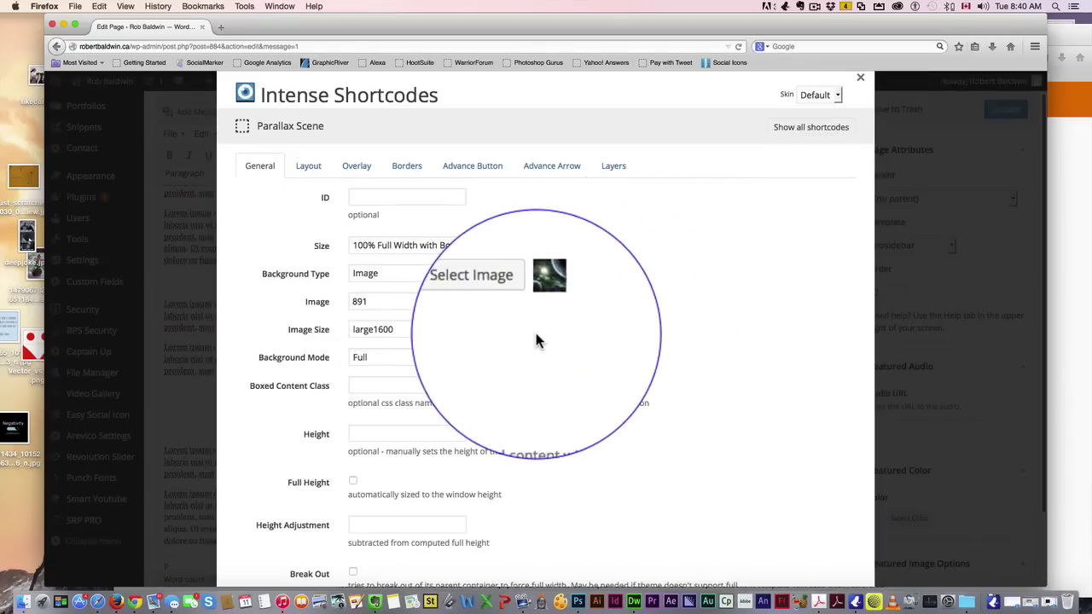
{"action": "scroll", "coordinate": [534, 334], "scroll_direction": "down", "scroll_amount": 1}
{"action": "scroll", "coordinate": [426, 316], "scroll_direction": "down", "scroll_amount": 1}
{"action": "scroll", "coordinate": [461, 307], "scroll_direction": "down", "scroll_amount": 2}
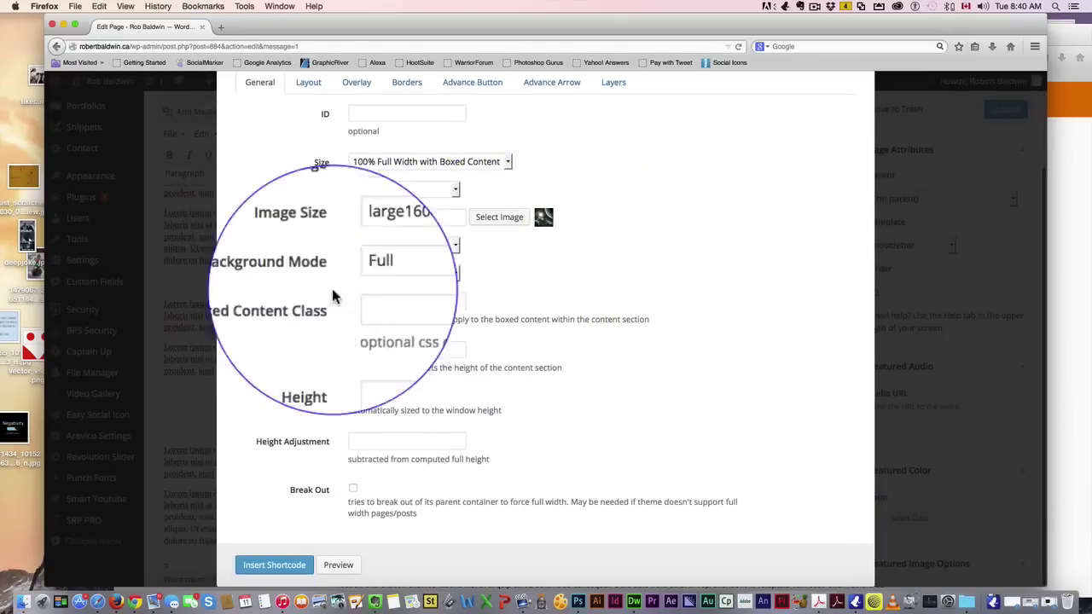
Step: Set the background mode to Parallax and the height to 300
{"action": "left_click", "coordinate": [416, 288]}
{"action": "left_click", "coordinate": [401, 299]}
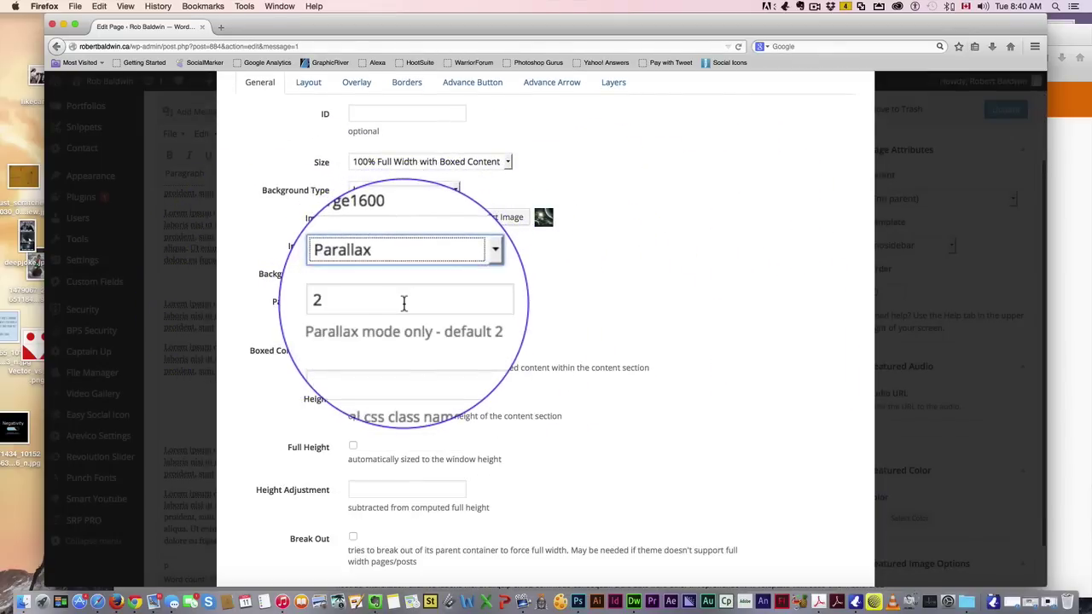
{"action": "scroll", "coordinate": [477, 280], "scroll_direction": "up", "scroll_amount": 1}
{"action": "scroll", "coordinate": [477, 280], "scroll_direction": "down", "scroll_amount": 3}
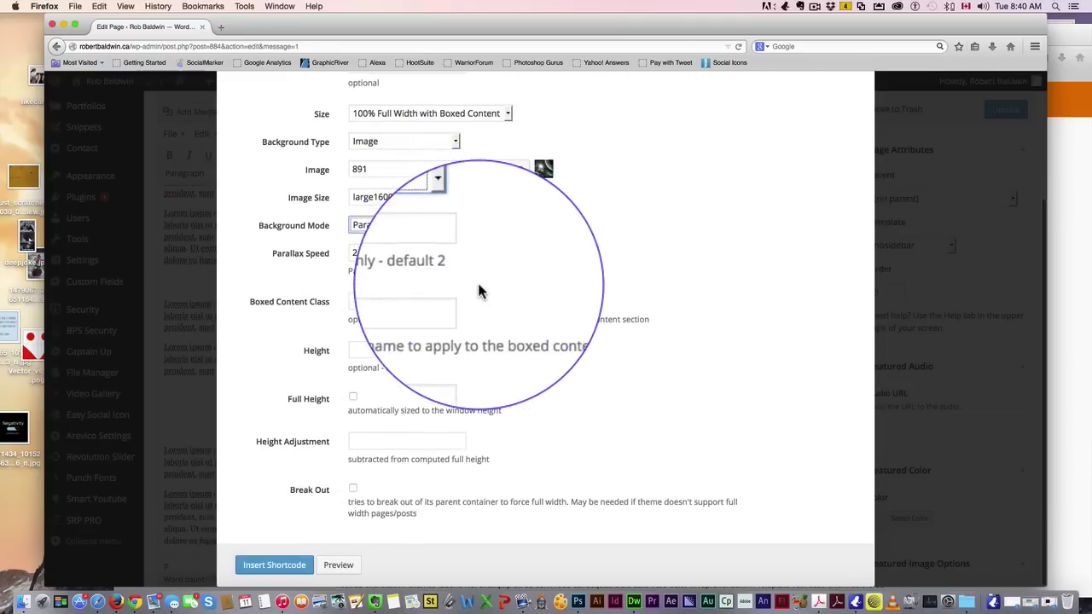
{"action": "left_click", "coordinate": [366, 348]}
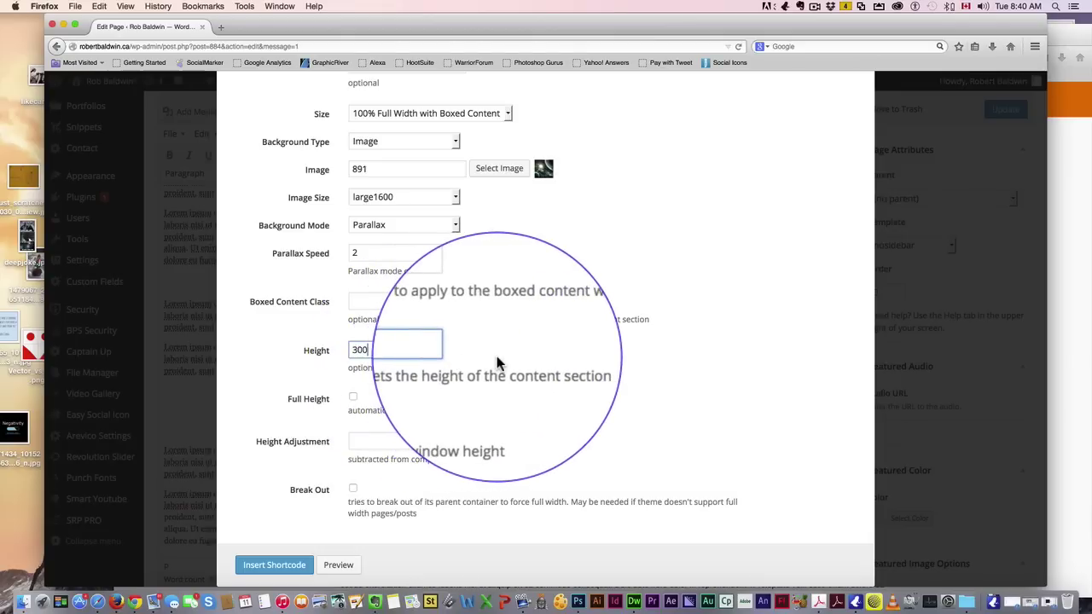
{"action": "scroll", "coordinate": [427, 427], "scroll_direction": "up", "scroll_amount": 1}
{"action": "scroll", "coordinate": [358, 491], "scroll_direction": "down", "scroll_amount": 1}
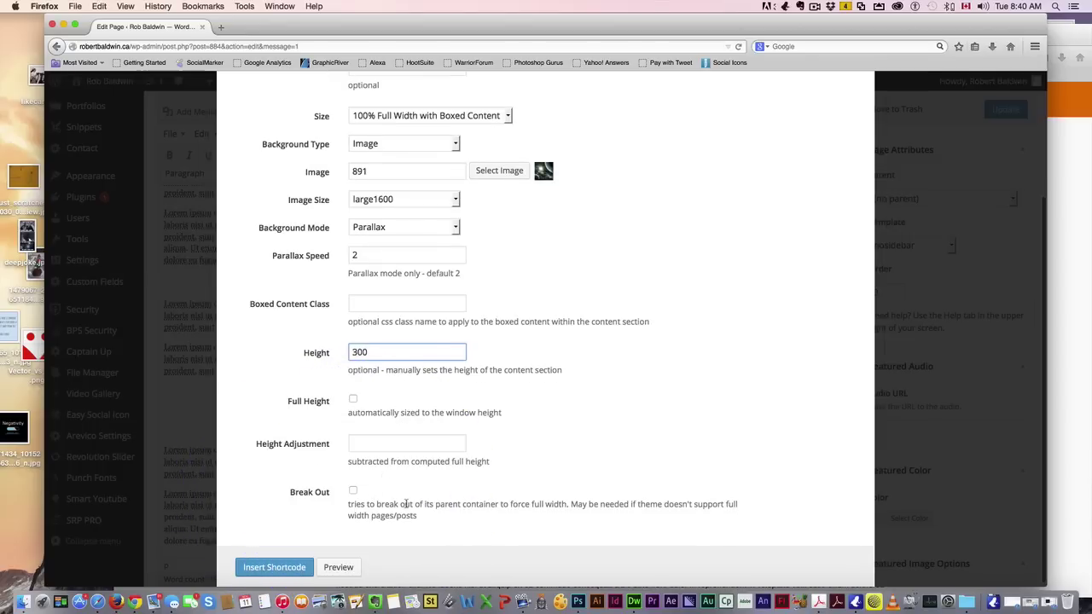
Step: Scroll through the live Test Page, then resize Firefox to get back to the page editor
{"action": "left_click", "coordinate": [1064, 219]}
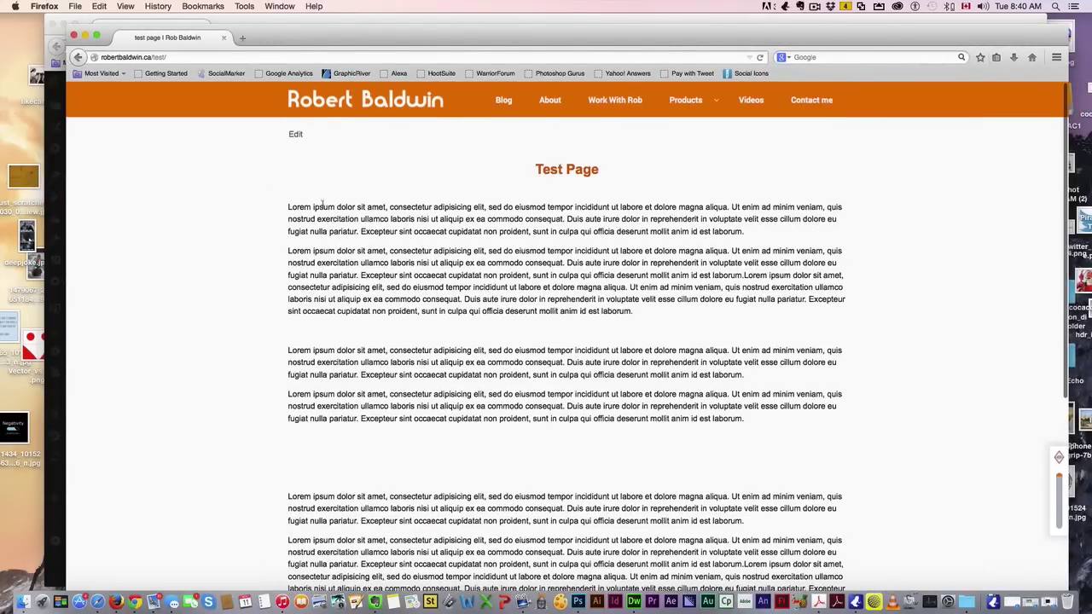
{"action": "scroll", "coordinate": [311, 377], "scroll_direction": "down", "scroll_amount": 2}
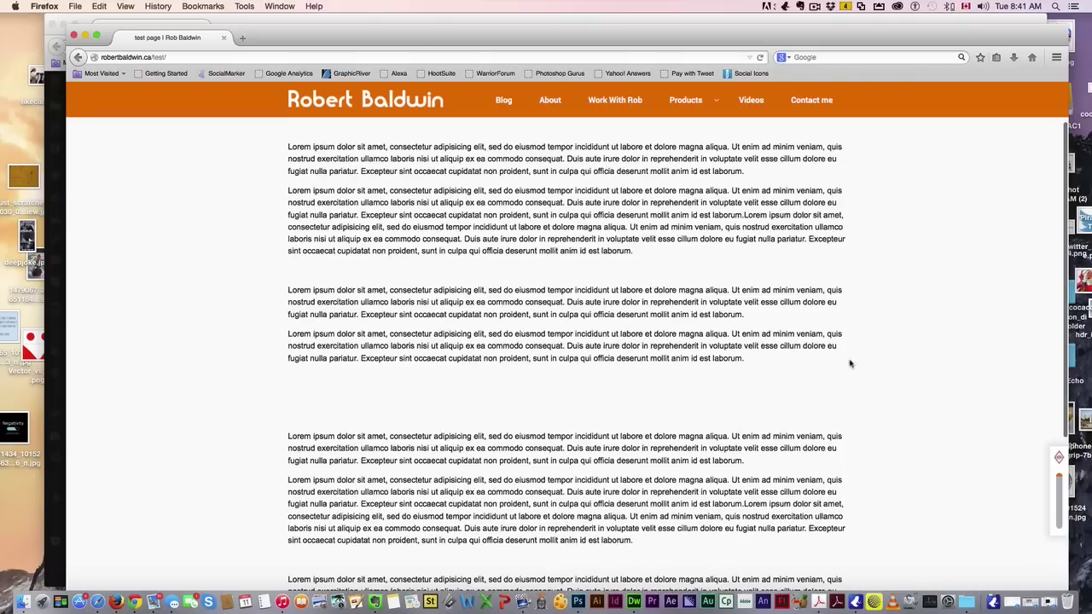
{"action": "scroll", "coordinate": [850, 401], "scroll_direction": "up", "scroll_amount": 2}
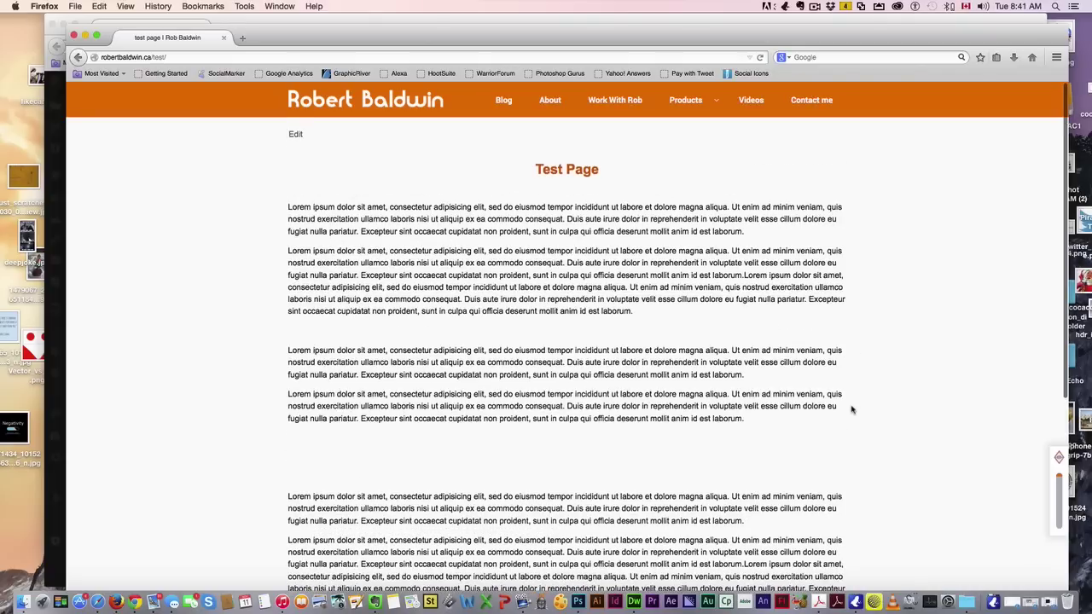
{"action": "scroll", "coordinate": [877, 409], "scroll_direction": "down", "scroll_amount": 3}
{"action": "scroll", "coordinate": [877, 411], "scroll_direction": "down", "scroll_amount": 1}
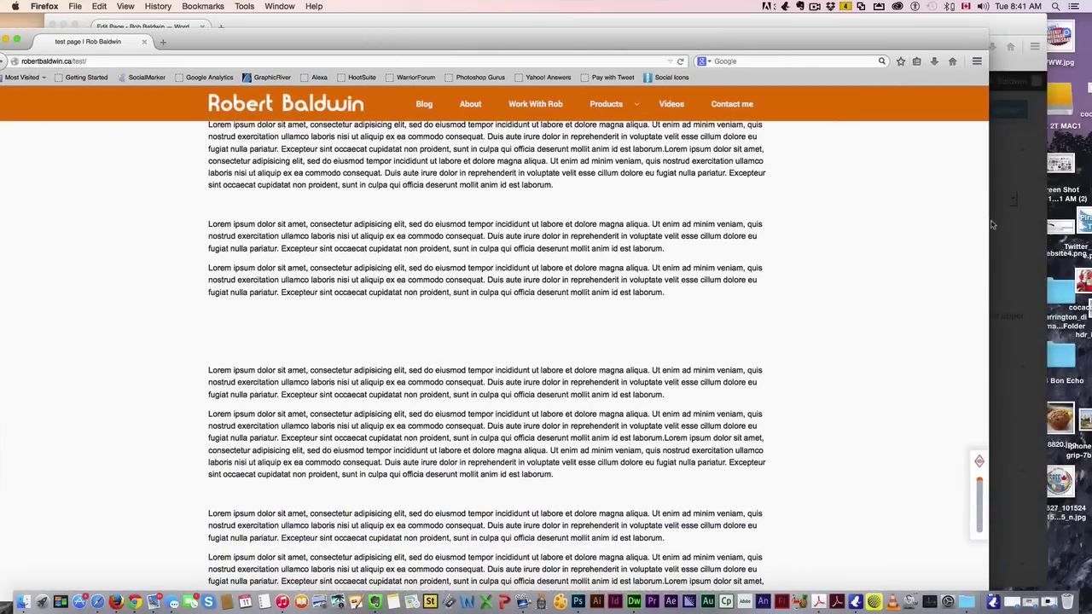
{"action": "left_click_drag", "start_coordinate": [957, 225], "coordinate": [841, 255]}
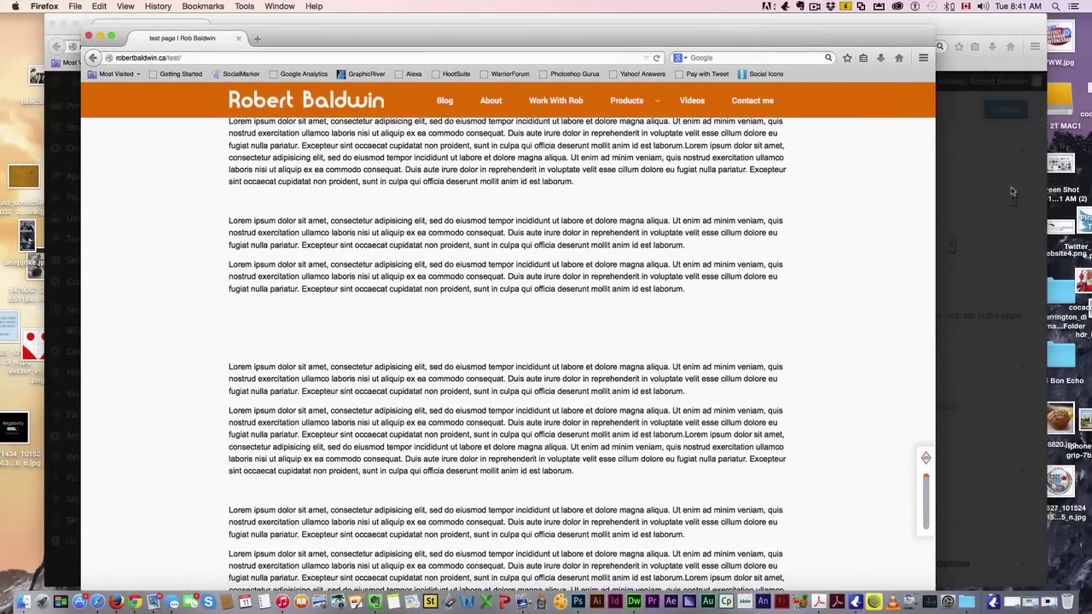
{"action": "left_click_drag", "start_coordinate": [938, 267], "coordinate": [1039, 264]}
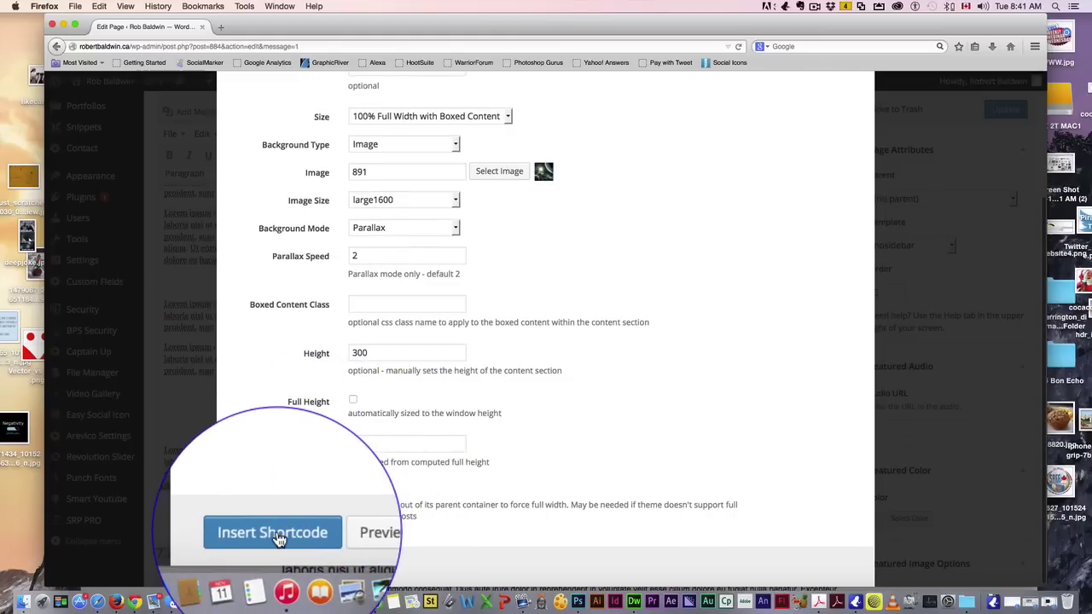
Step: Insert the parallax scene shortcode and add two blank lines after its opening tag
{"action": "left_click", "coordinate": [273, 532]}
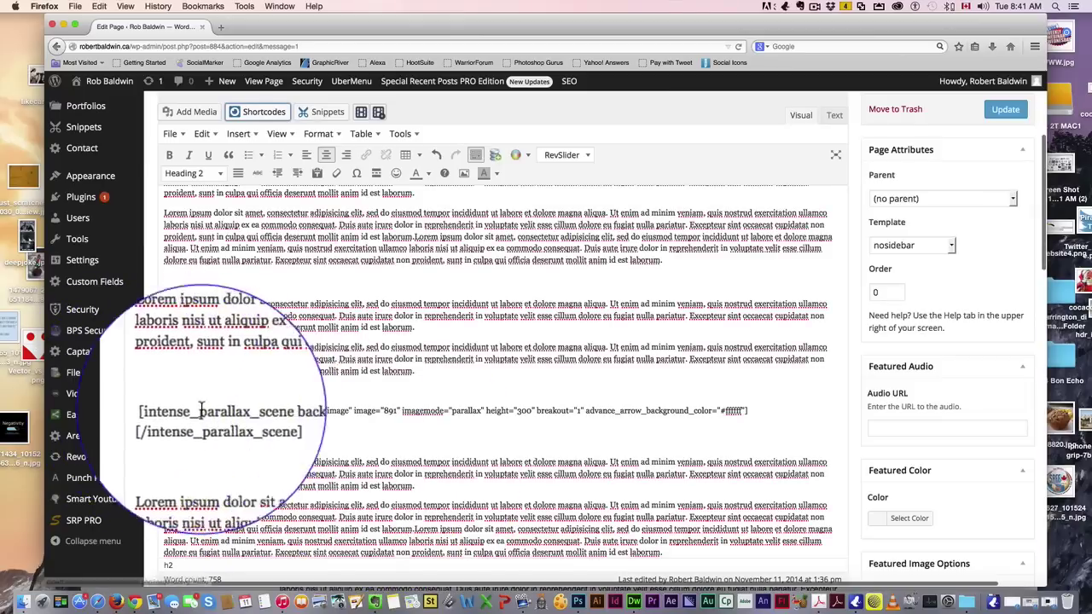
{"action": "left_click", "coordinate": [768, 412]}
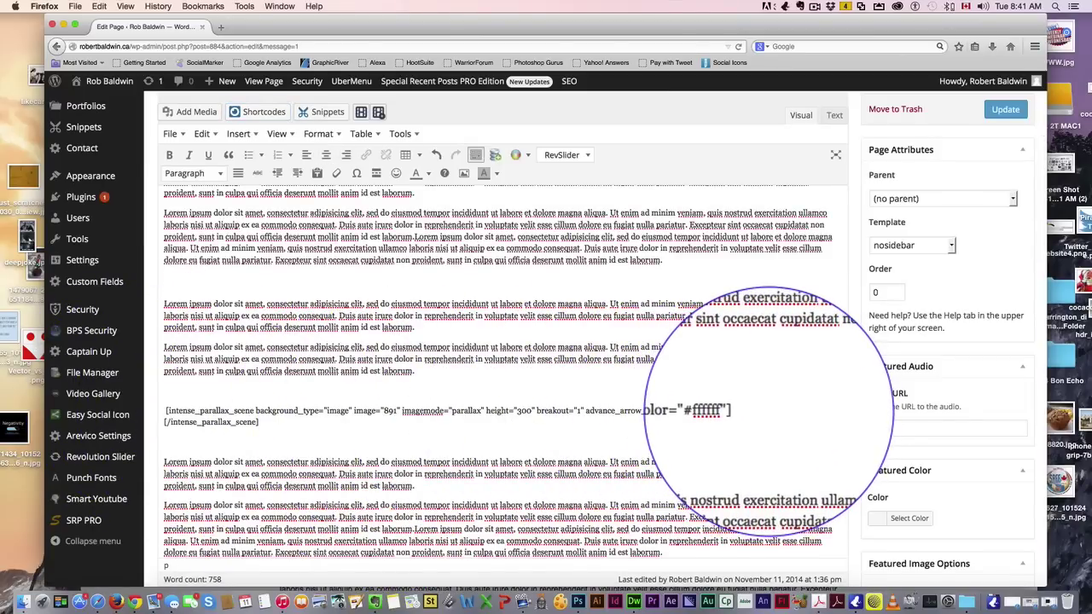
{"action": "key", "text": "Return"}
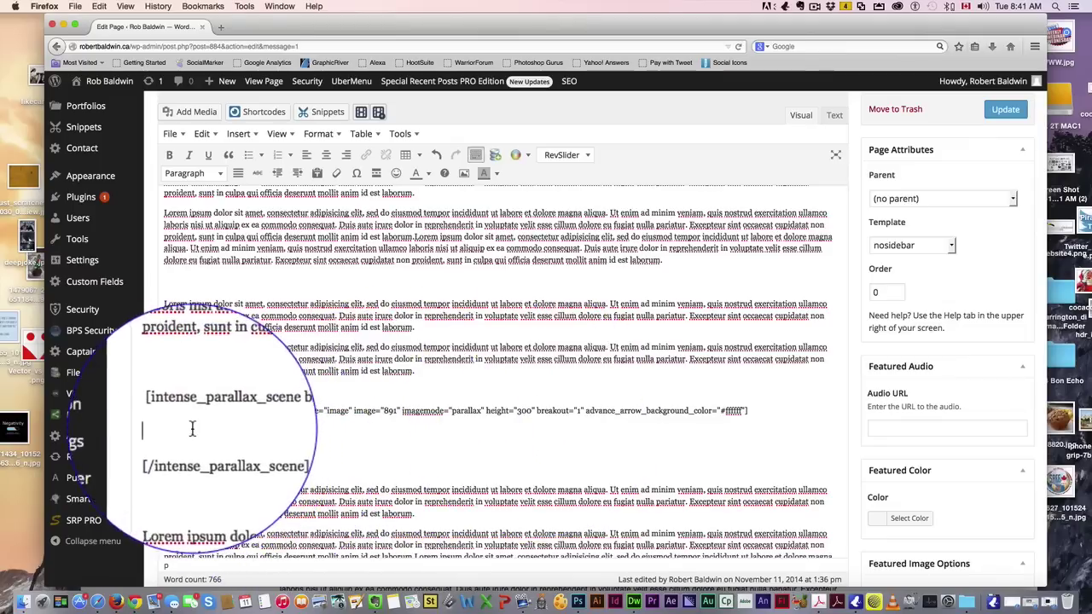
{"action": "key", "text": "Return"}
{"action": "key", "text": "Return"}
{"action": "key", "text": "Return"}
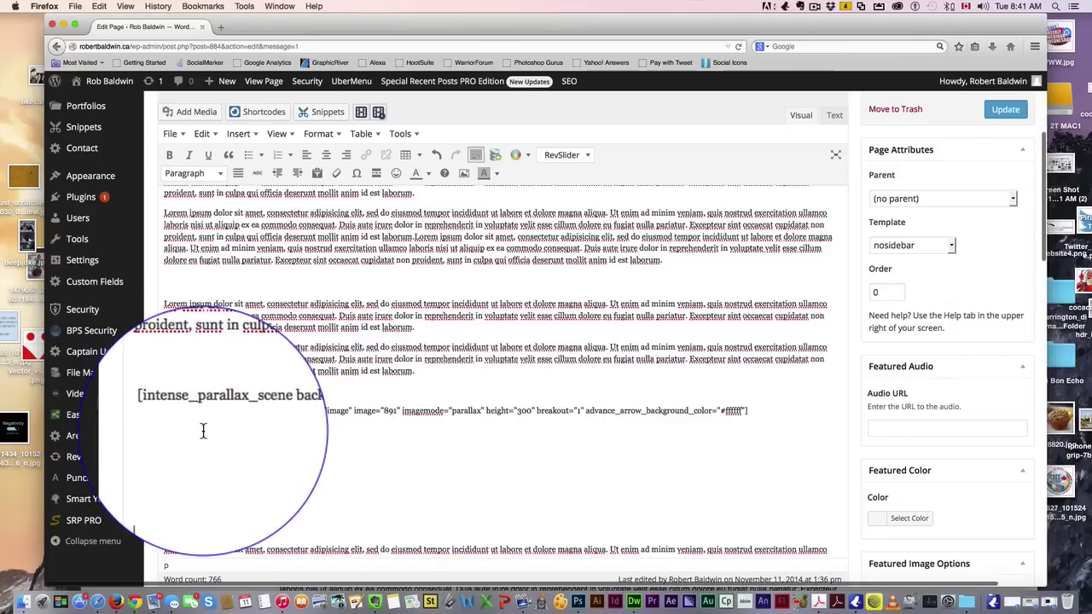
{"action": "scroll", "coordinate": [203, 431], "scroll_direction": "down", "scroll_amount": 1}
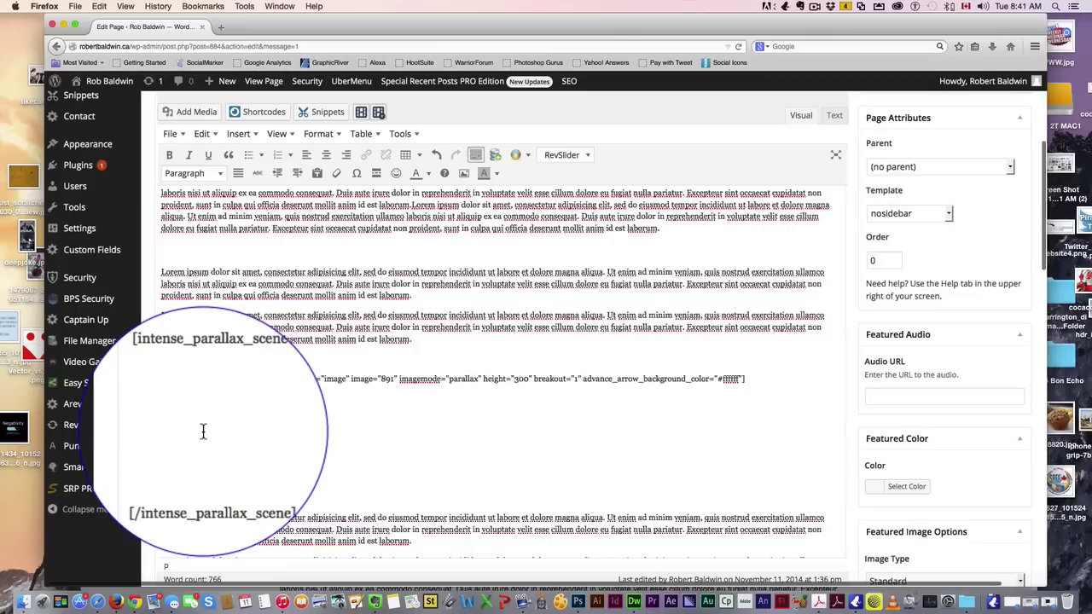
Step: Type 'PARALLAX SCENE!!! WOOT WOOT!!!' inside the scene as a white Heading 1
{"action": "type", "text": "Pa"}
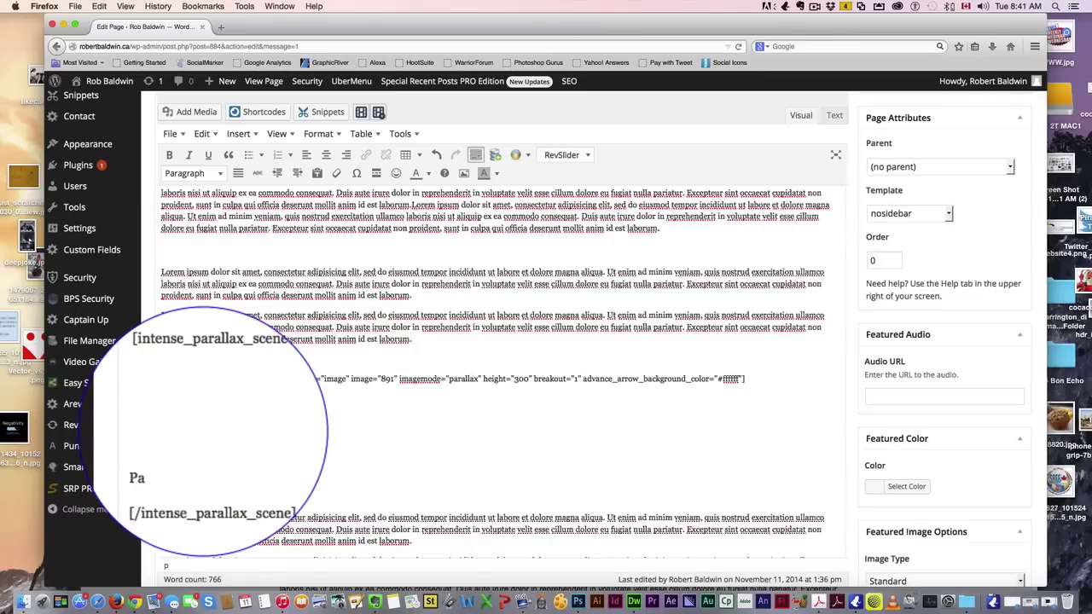
{"action": "type", "text": "r"}
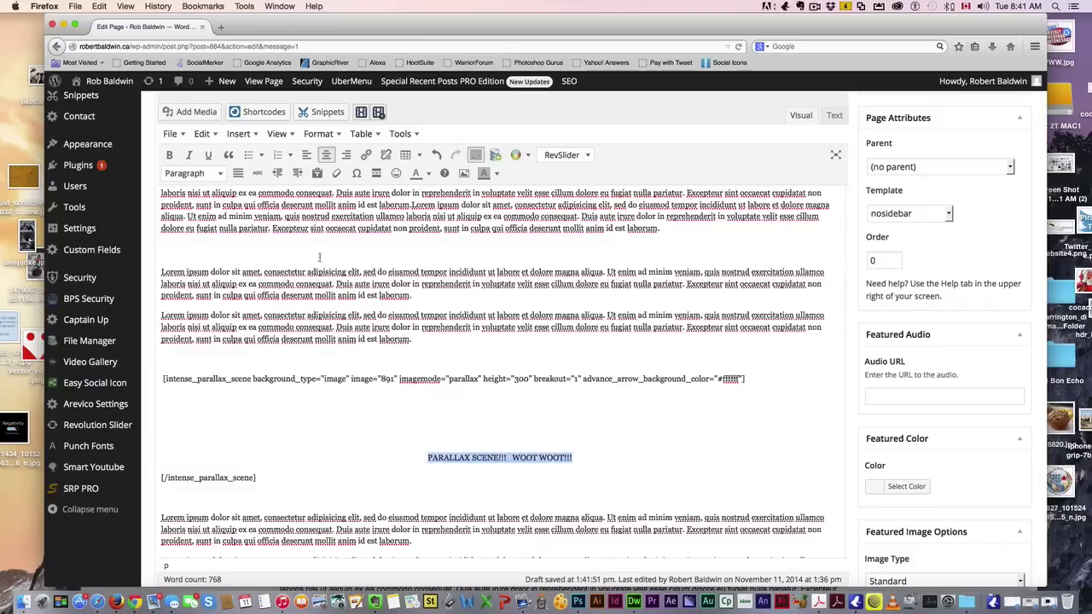
{"action": "left_click", "coordinate": [195, 173]}
{"action": "left_click", "coordinate": [209, 261]}
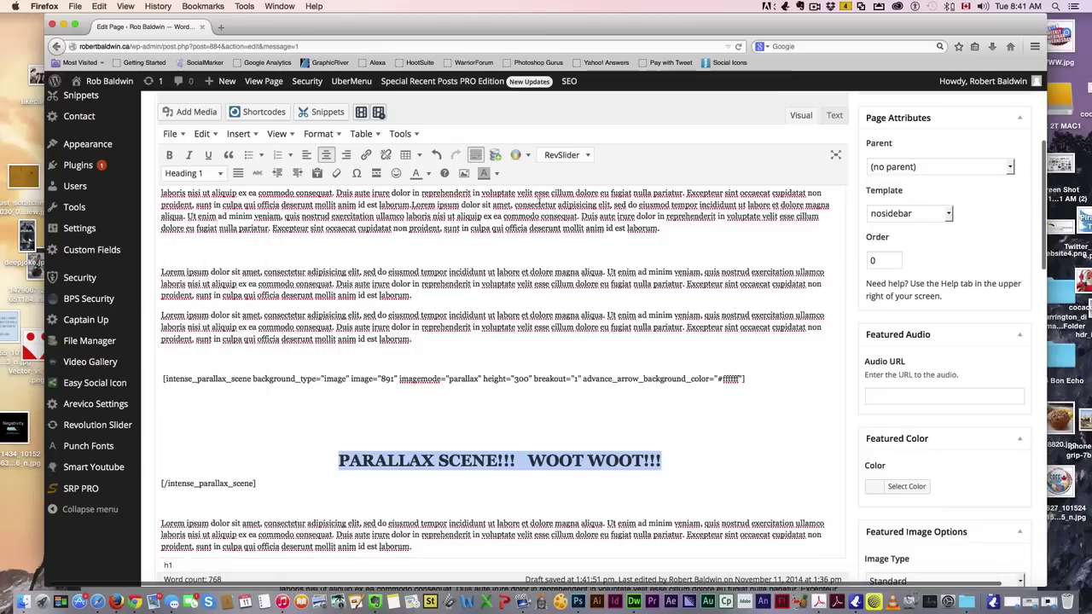
{"action": "left_click", "coordinate": [429, 174]}
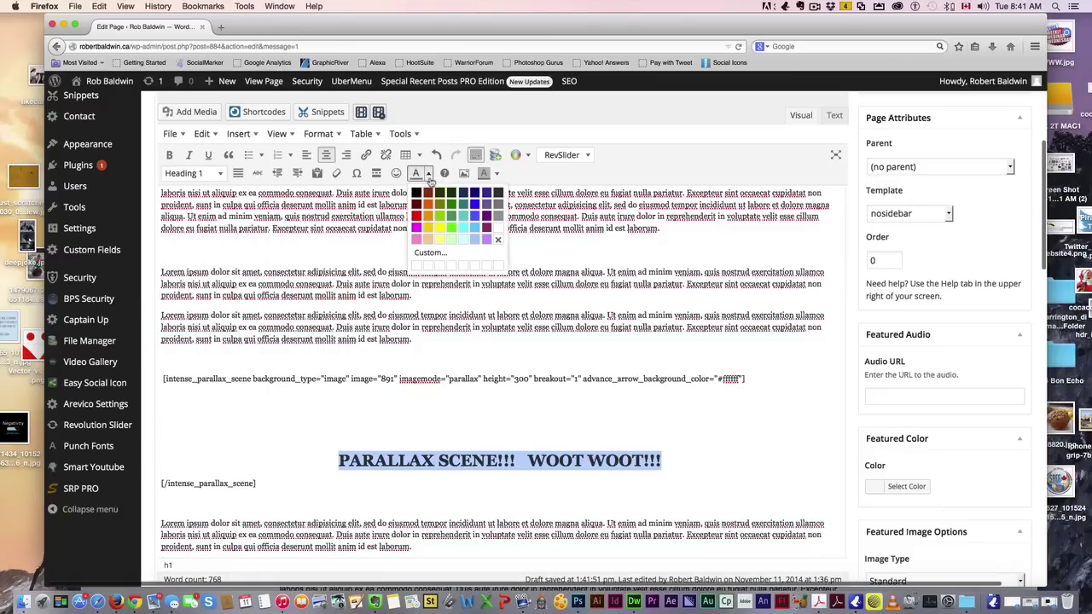
{"action": "left_click", "coordinate": [499, 221]}
{"action": "left_click", "coordinate": [702, 455]}
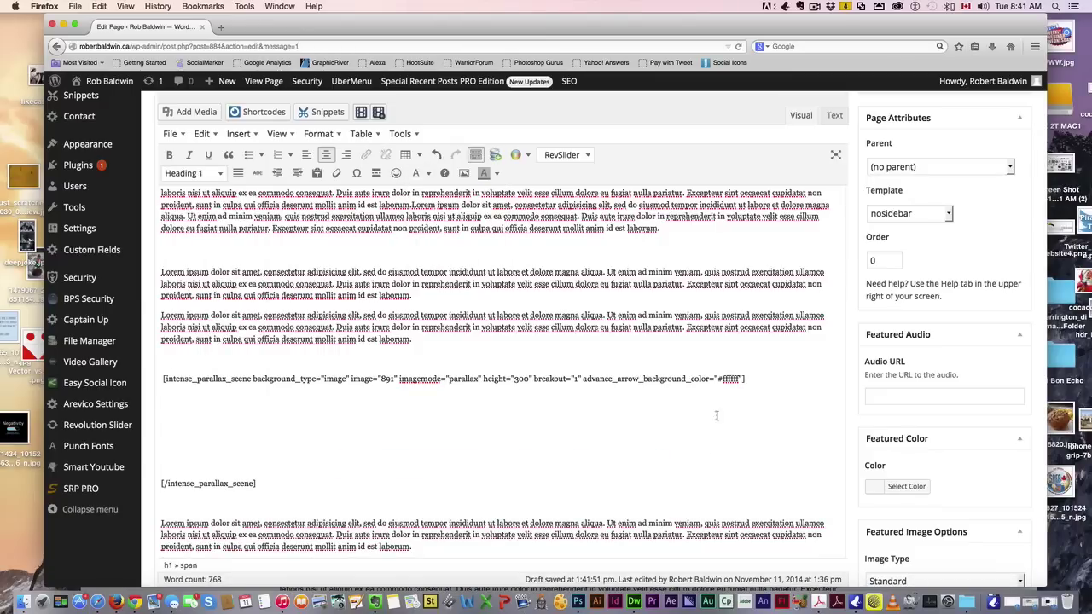
Step: Update the page and bring the live Test Page window forward
{"action": "scroll", "coordinate": [956, 358], "scroll_direction": "up", "scroll_amount": 5}
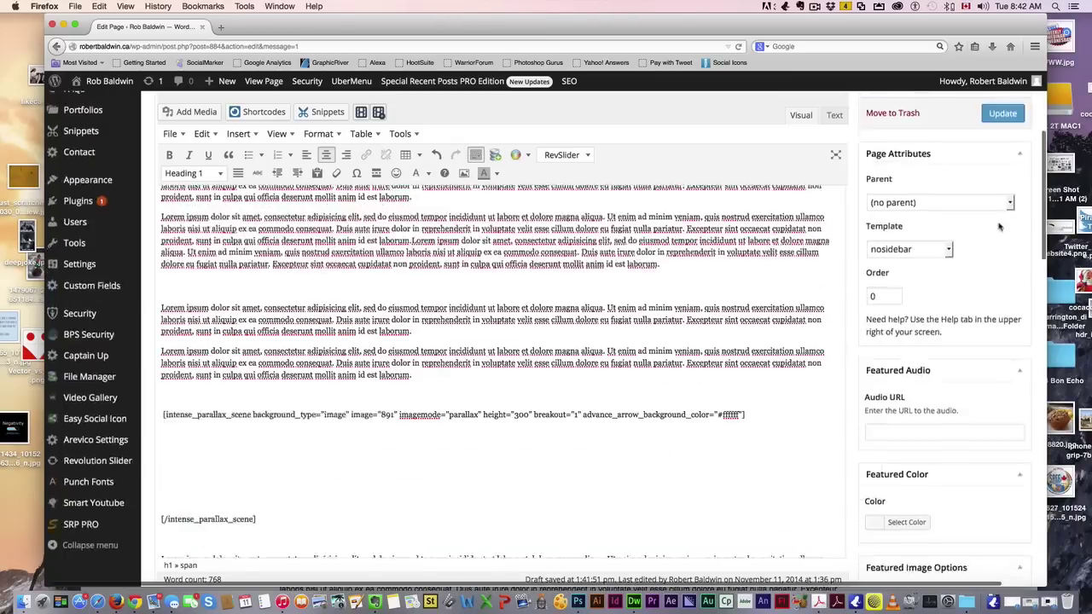
{"action": "left_click", "coordinate": [1002, 332]}
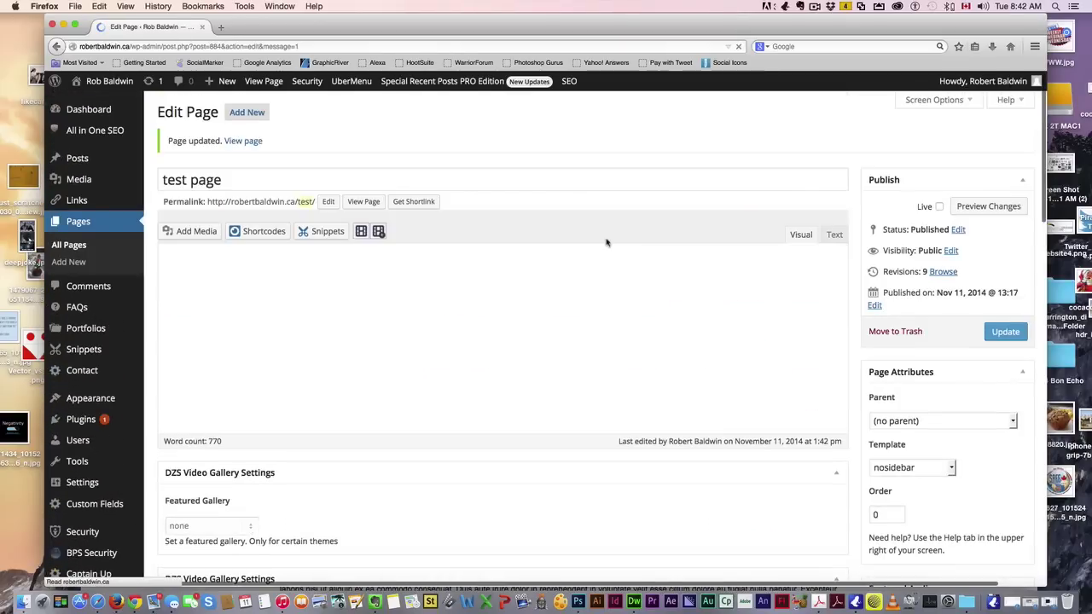
{"action": "key", "text": "ctrl+Up"}
{"action": "left_click", "coordinate": [604, 249]}
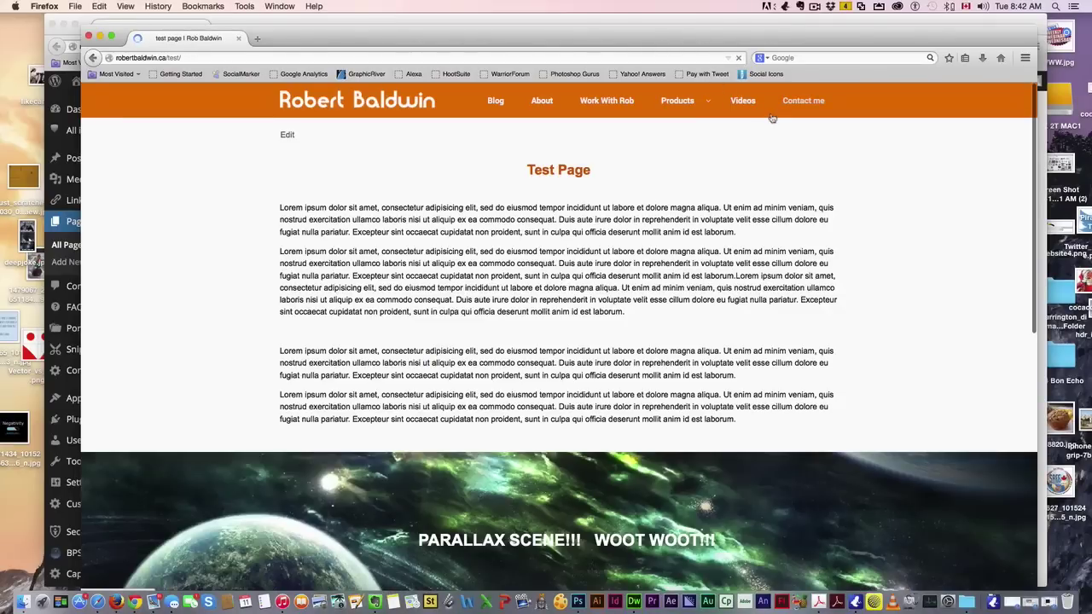
{"action": "scroll", "coordinate": [902, 295], "scroll_direction": "down", "scroll_amount": 10}
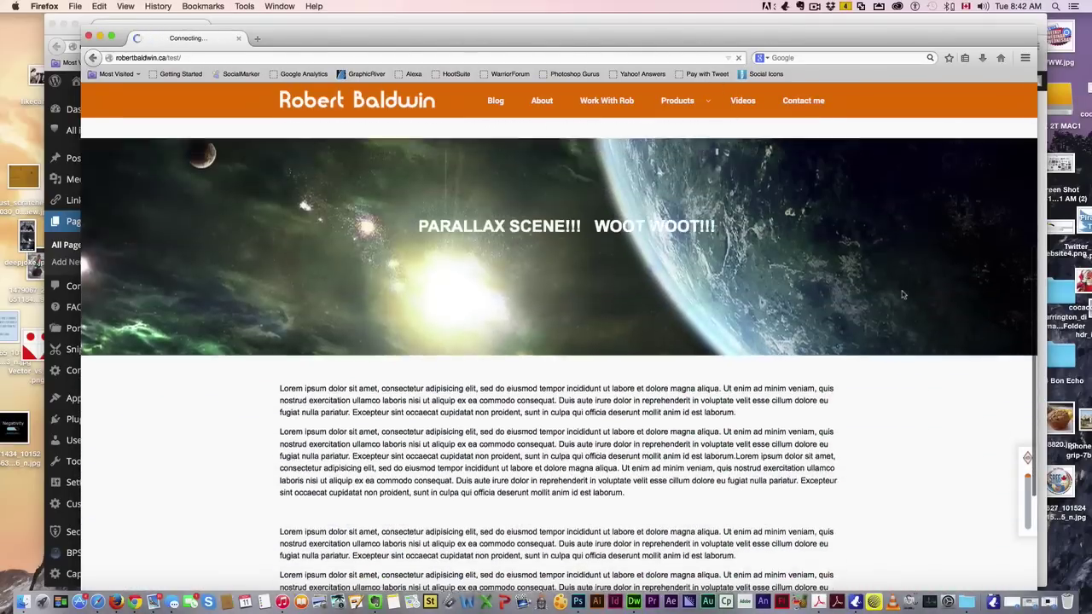
{"action": "scroll", "coordinate": [902, 295], "scroll_direction": "up", "scroll_amount": 10}
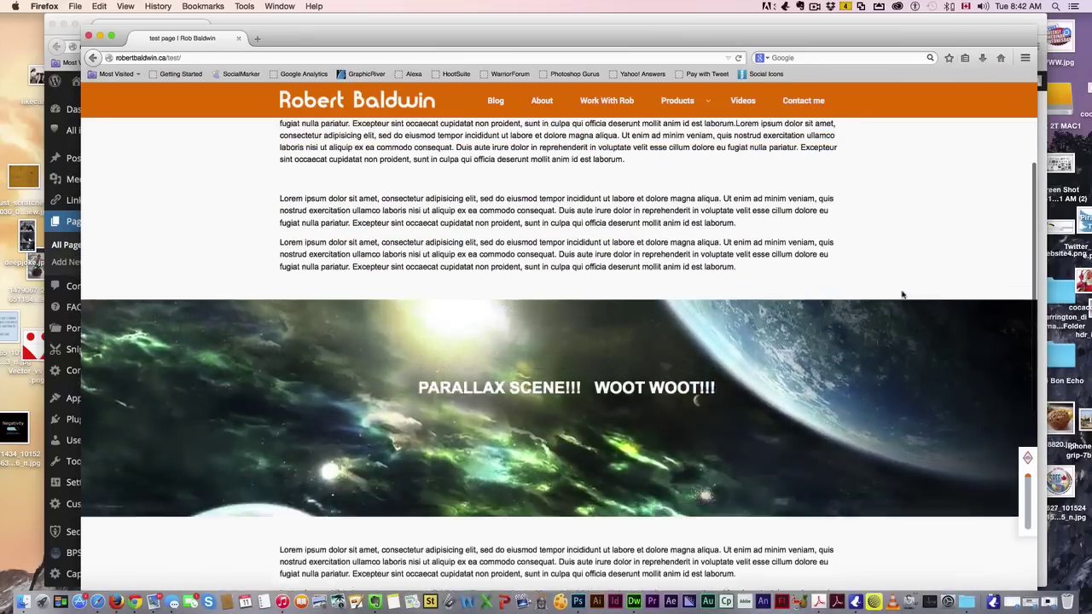
{"action": "scroll", "coordinate": [903, 296], "scroll_direction": "down", "scroll_amount": 4}
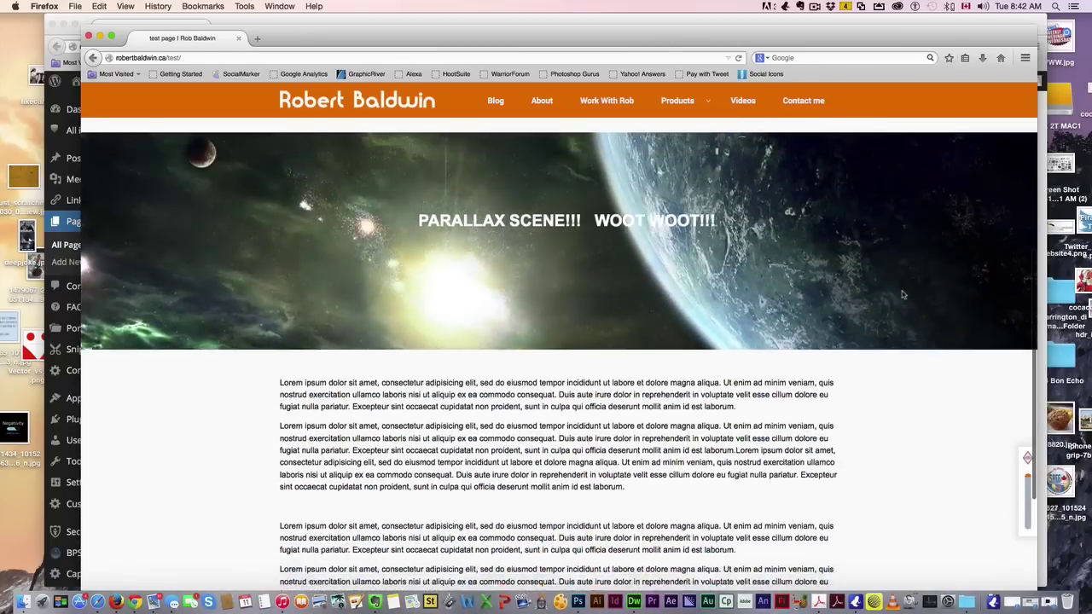
{"action": "scroll", "coordinate": [903, 295], "scroll_direction": "up", "scroll_amount": 1}
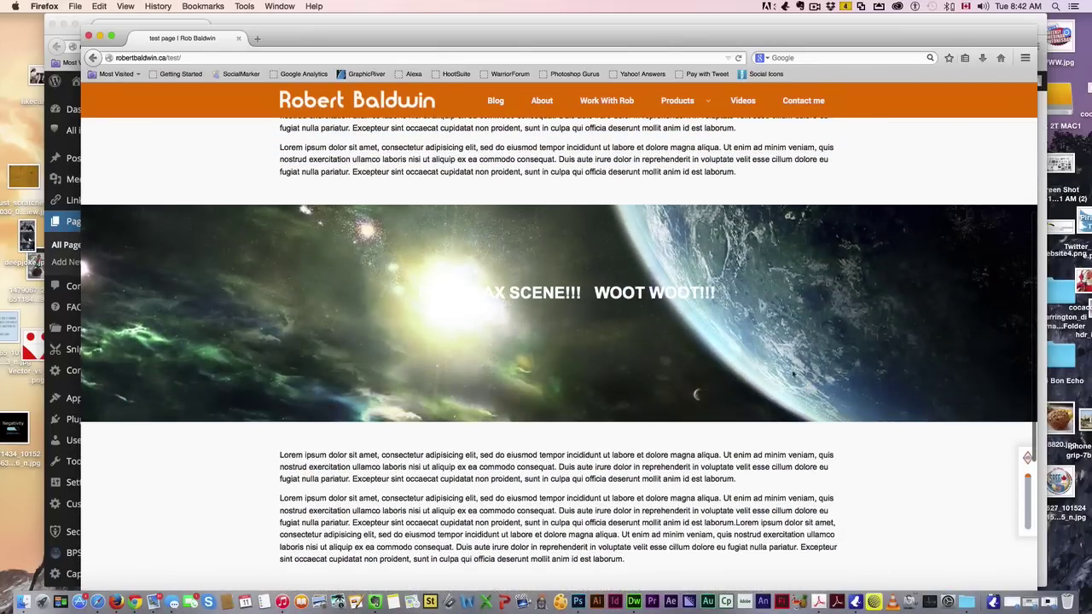
{"action": "scroll", "coordinate": [799, 369], "scroll_direction": "up", "scroll_amount": 5}
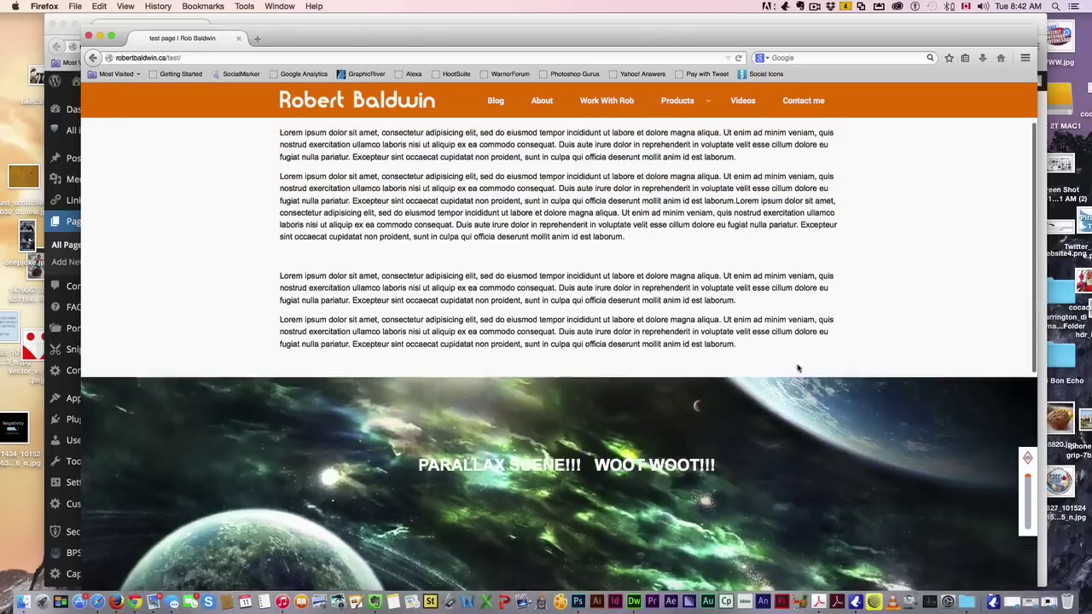
{"action": "scroll", "coordinate": [798, 369], "scroll_direction": "down", "scroll_amount": 2}
{"action": "scroll", "coordinate": [798, 368], "scroll_direction": "down", "scroll_amount": 5}
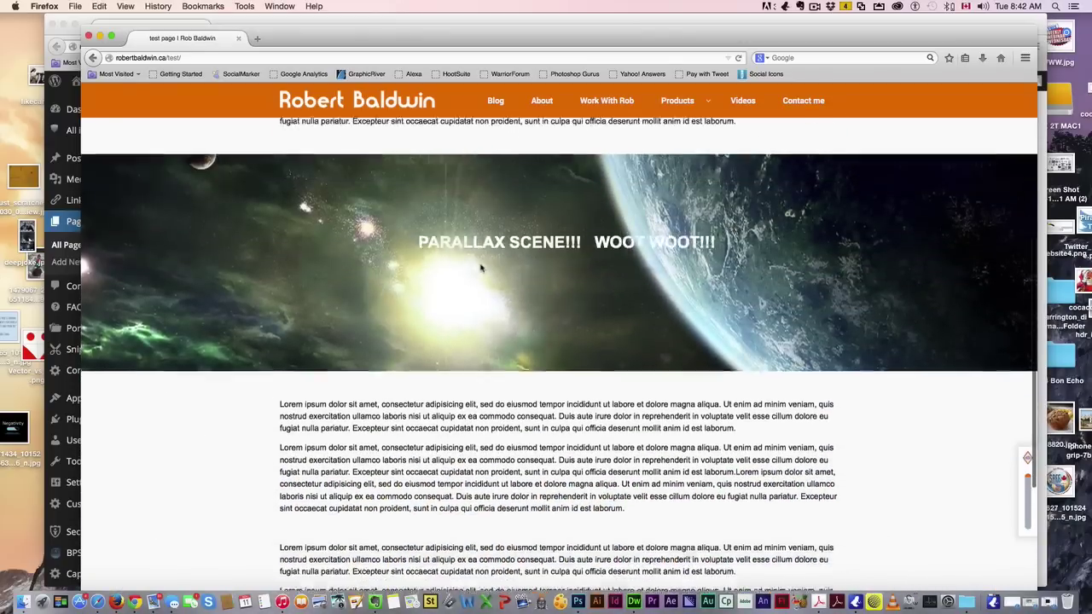
{"action": "scroll", "coordinate": [486, 218], "scroll_direction": "up", "scroll_amount": 9}
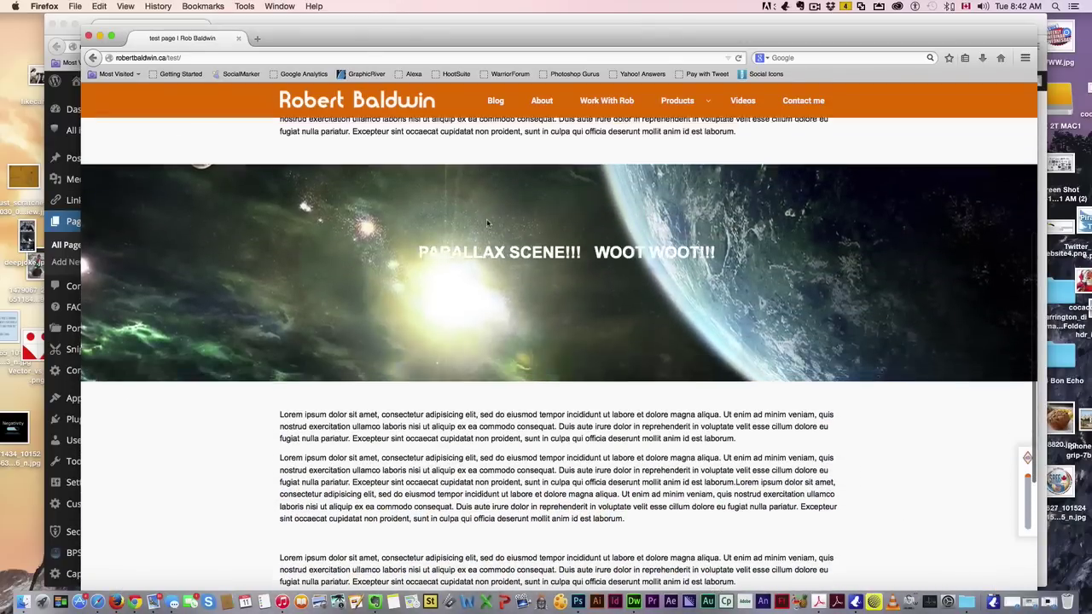
{"action": "scroll", "coordinate": [634, 374], "scroll_direction": "down", "scroll_amount": 2}
{"action": "scroll", "coordinate": [634, 374], "scroll_direction": "down", "scroll_amount": 5}
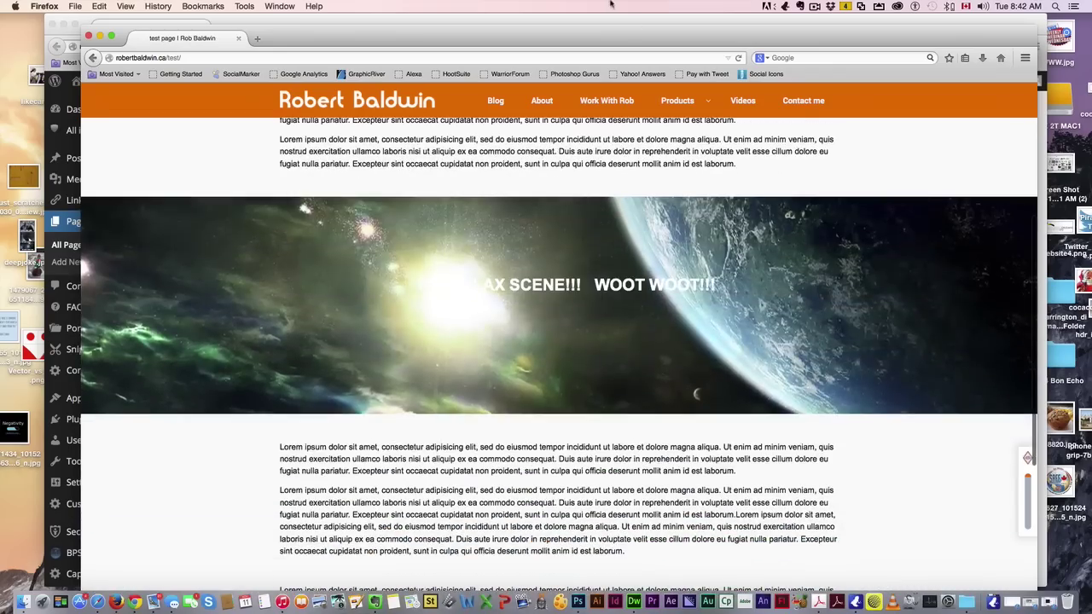
{"action": "left_click_drag", "start_coordinate": [611, 39], "coordinate": [607, 33]}
{"action": "scroll", "coordinate": [778, 299], "scroll_direction": "down", "scroll_amount": 6}
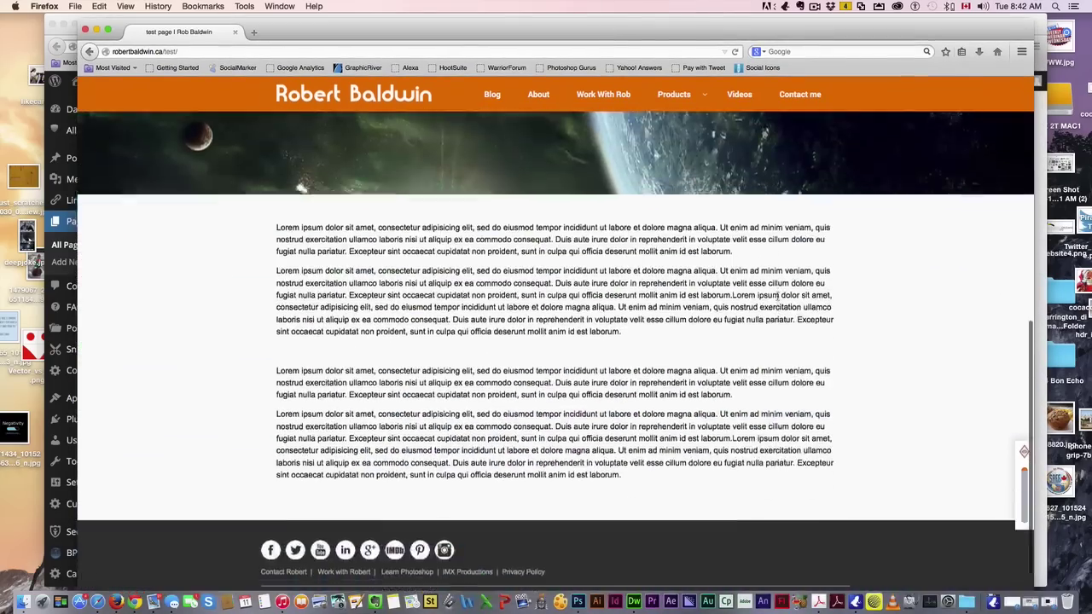
{"action": "scroll", "coordinate": [778, 299], "scroll_direction": "up", "scroll_amount": 5}
{"action": "scroll", "coordinate": [778, 298], "scroll_direction": "up", "scroll_amount": 6}
{"action": "scroll", "coordinate": [778, 299], "scroll_direction": "down", "scroll_amount": 8}
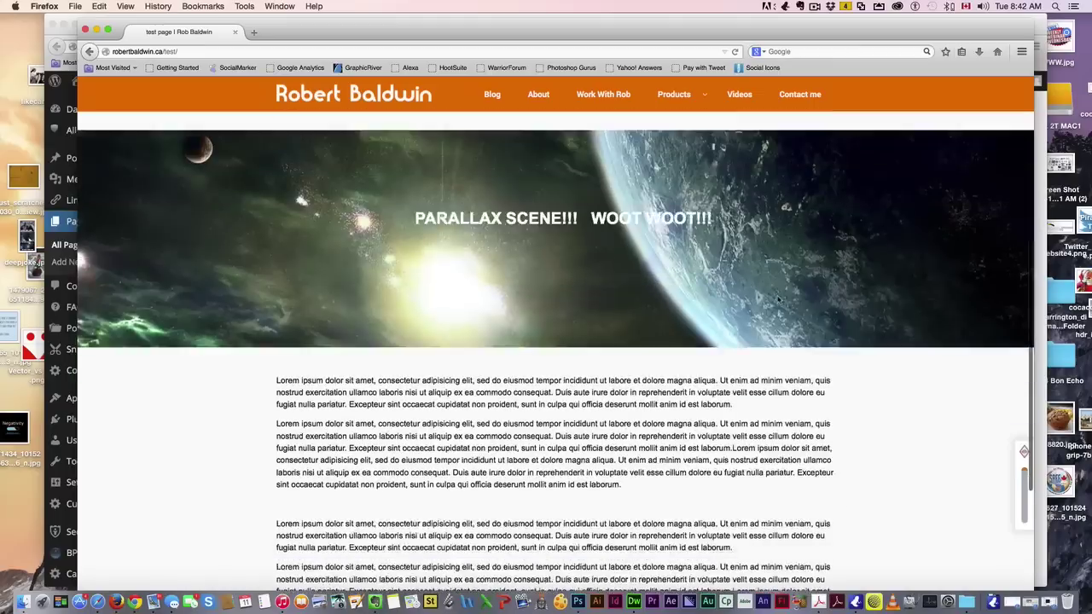
{"action": "scroll", "coordinate": [778, 298], "scroll_direction": "down", "scroll_amount": 6}
{"action": "scroll", "coordinate": [778, 298], "scroll_direction": "down", "scroll_amount": 2}
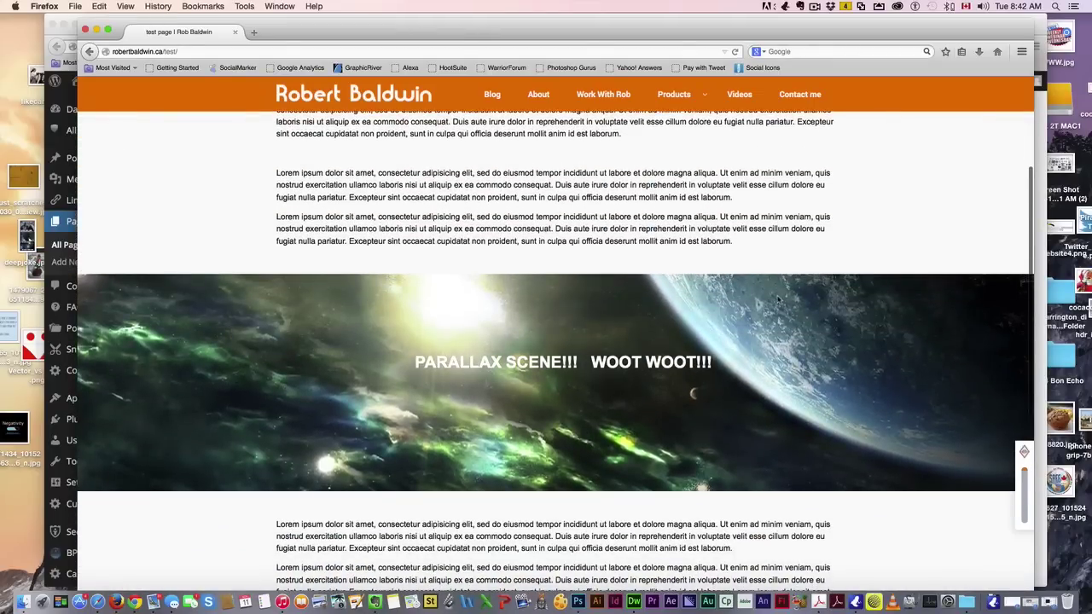
{"action": "scroll", "coordinate": [778, 299], "scroll_direction": "down", "scroll_amount": 5}
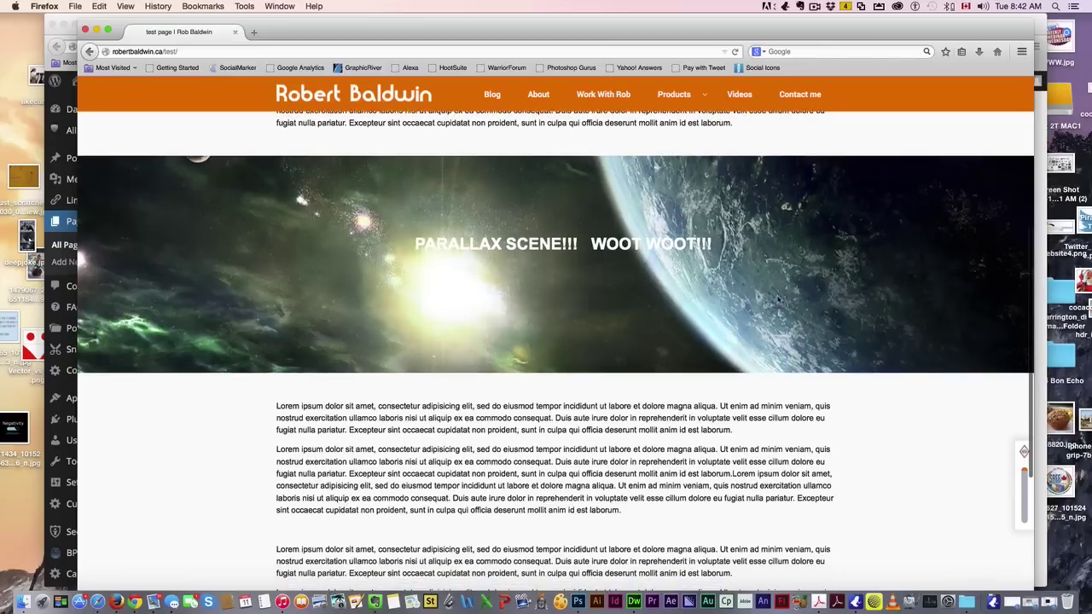
{"action": "scroll", "coordinate": [778, 299], "scroll_direction": "down", "scroll_amount": 1}
{"action": "scroll", "coordinate": [778, 298], "scroll_direction": "up", "scroll_amount": 2}
{"action": "scroll", "coordinate": [778, 299], "scroll_direction": "down", "scroll_amount": 2}
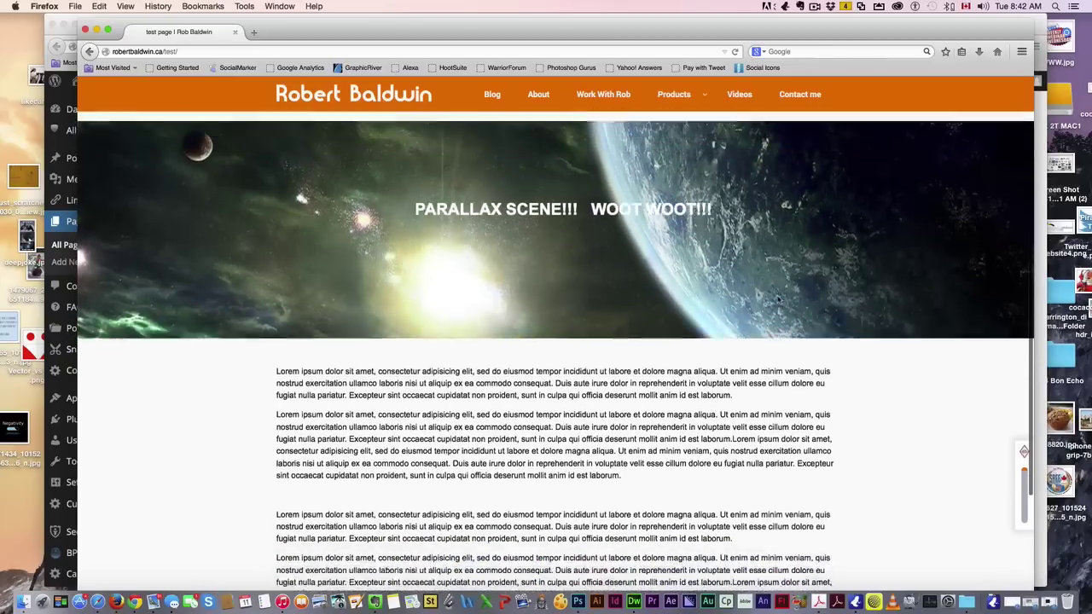
{"action": "scroll", "coordinate": [778, 299], "scroll_direction": "up", "scroll_amount": 4}
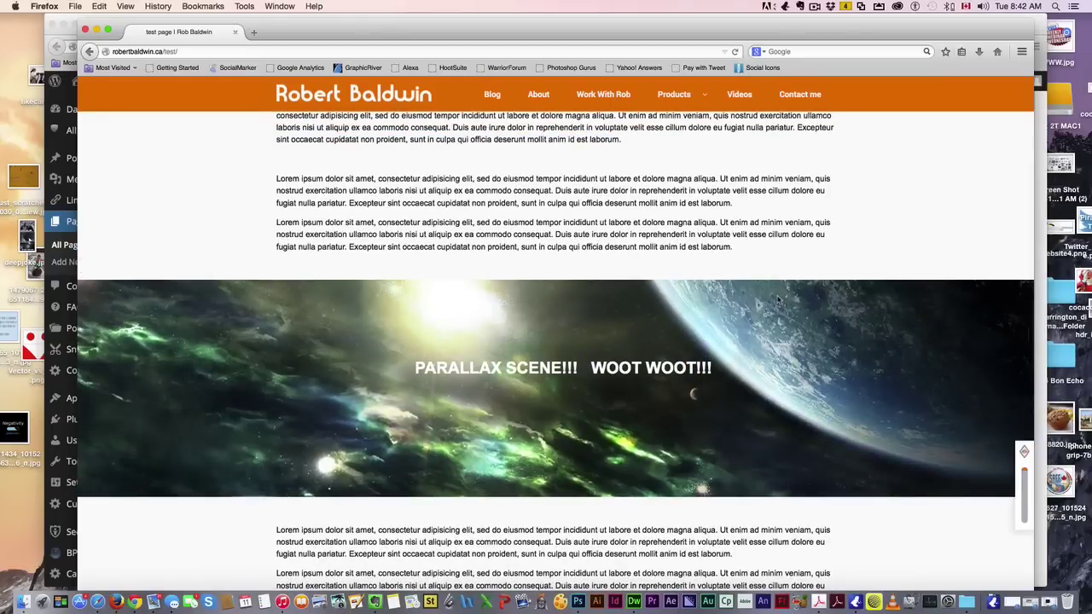
{"action": "scroll", "coordinate": [778, 298], "scroll_direction": "down", "scroll_amount": 5}
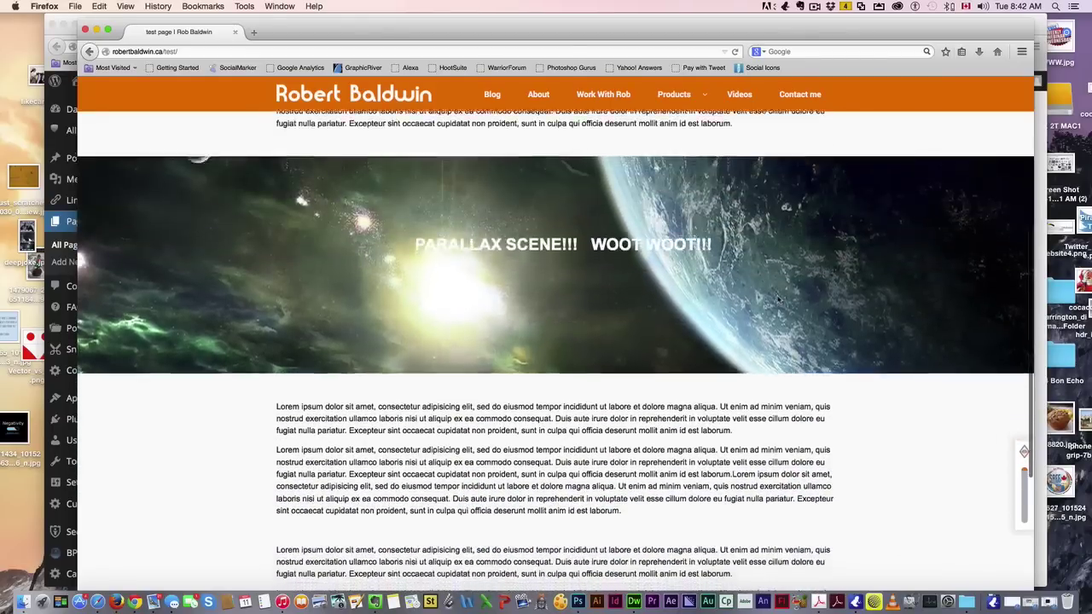